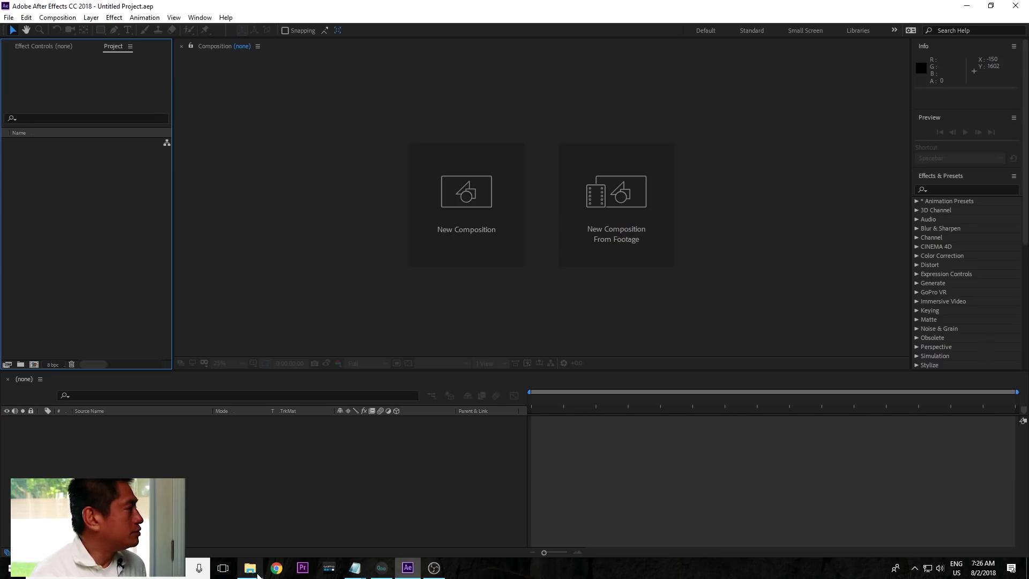
- Drag the depth map PNG and Output JPG from File Explorer into the Project panel, then begin a new composition
left_click(252, 570)
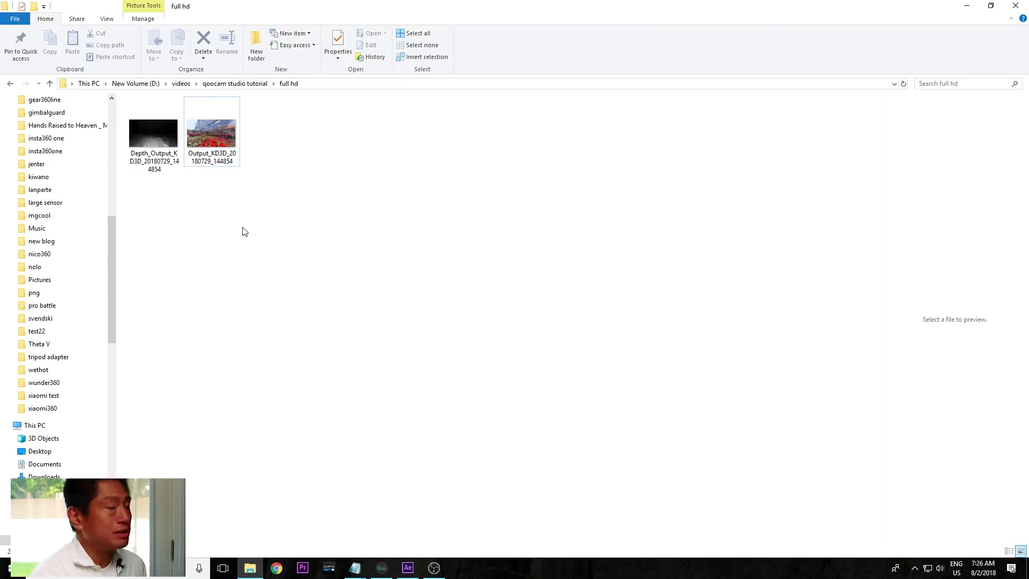
left_click_drag(221, 215, 119, 260)
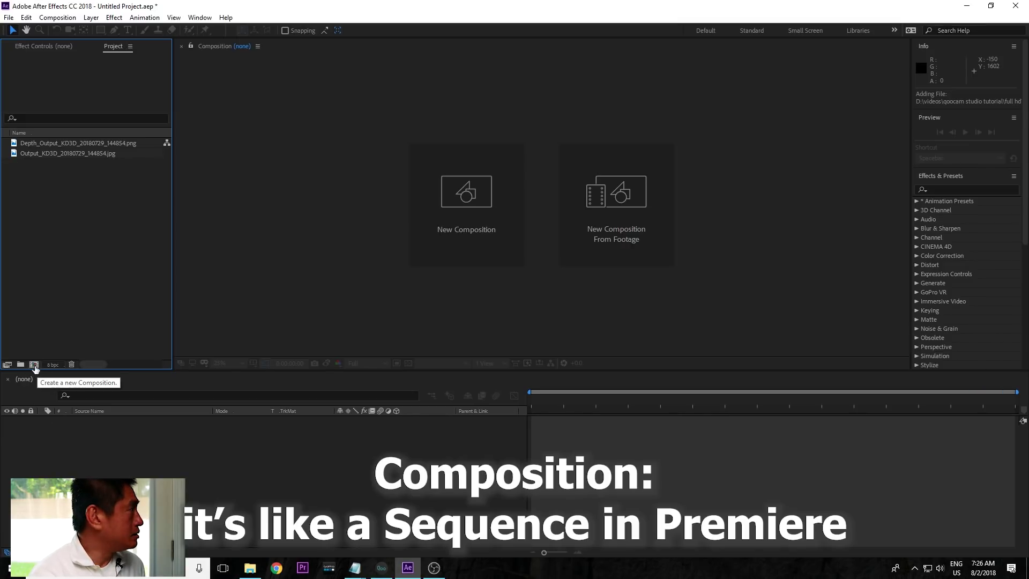
left_click(34, 364)
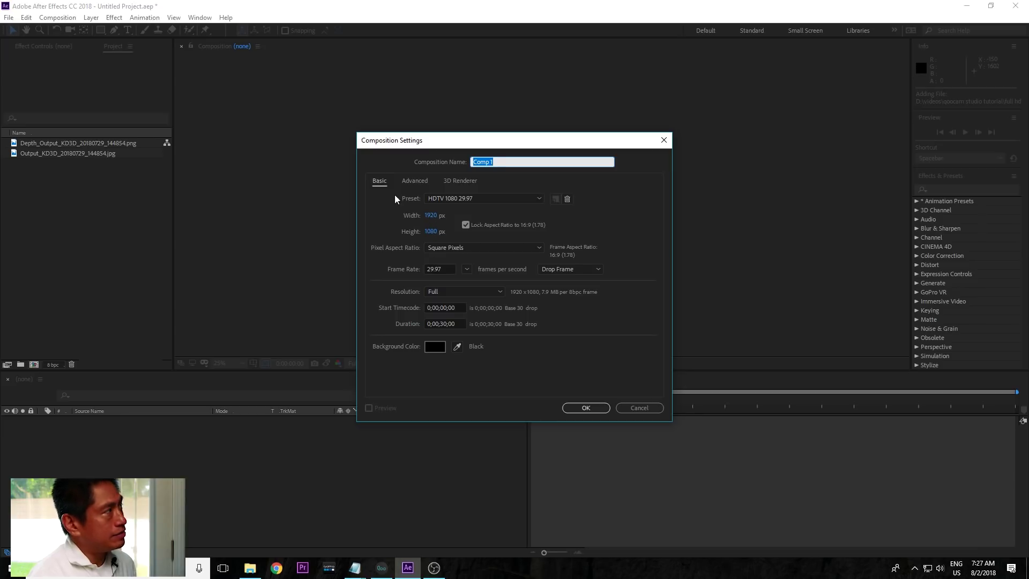
- Create Comp 1 with the colour photo and depth map as layers, hiding the depth map layer
left_click(578, 406)
left_click_drag(65, 164, 63, 156)
left_click(63, 156, "ctrl")
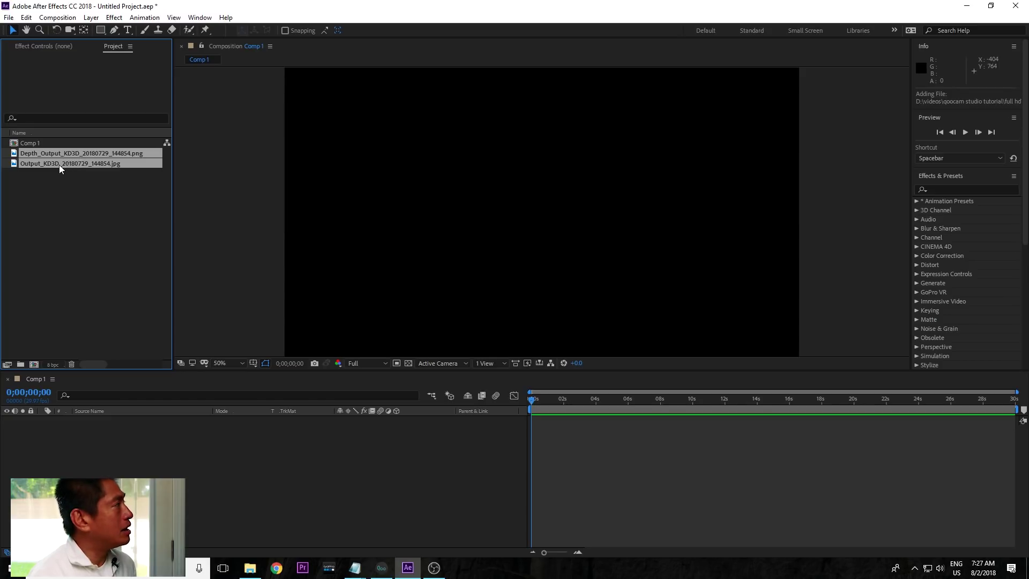
left_click_drag(59, 165, 76, 455)
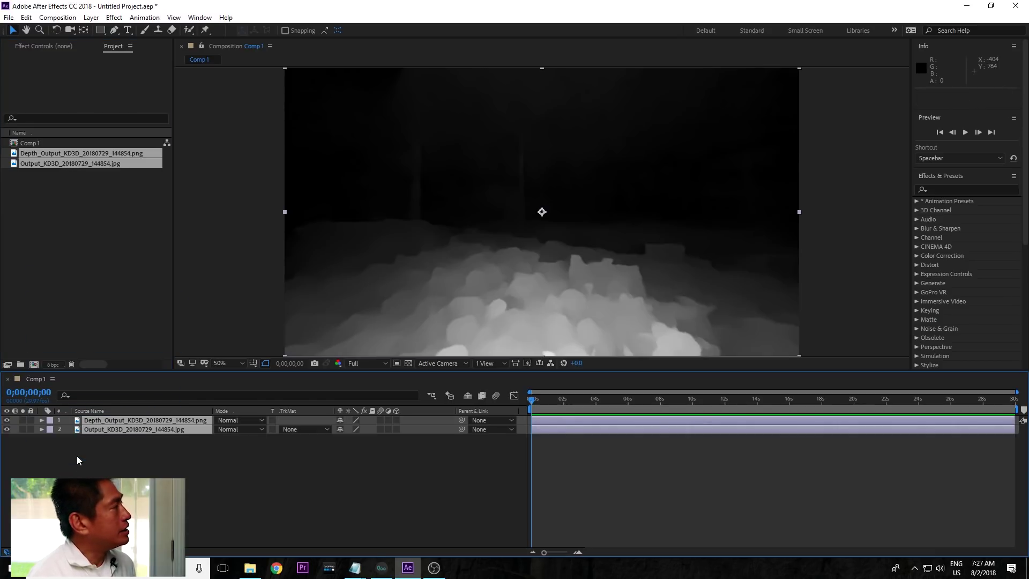
left_click(76, 455)
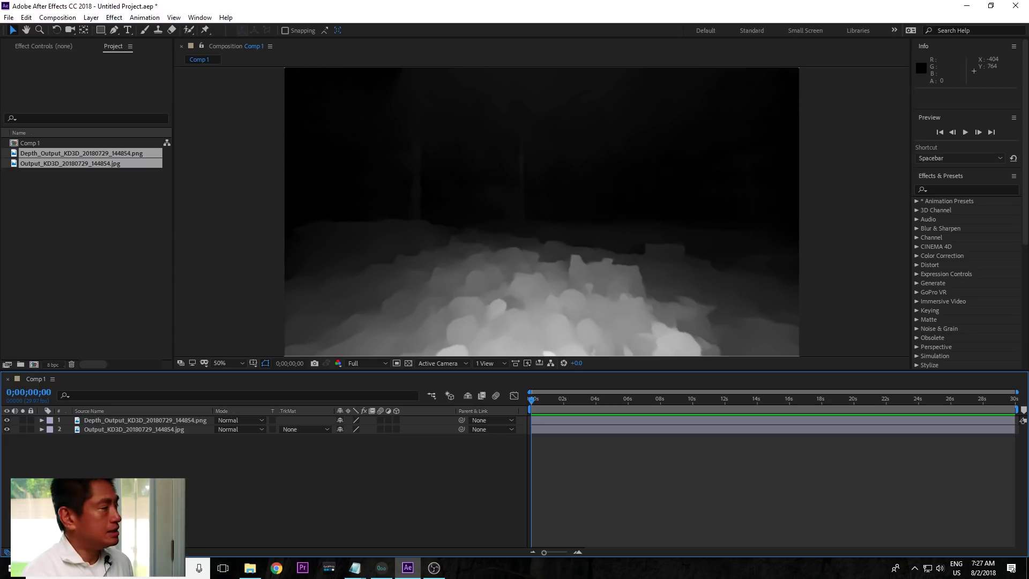
left_click(7, 421)
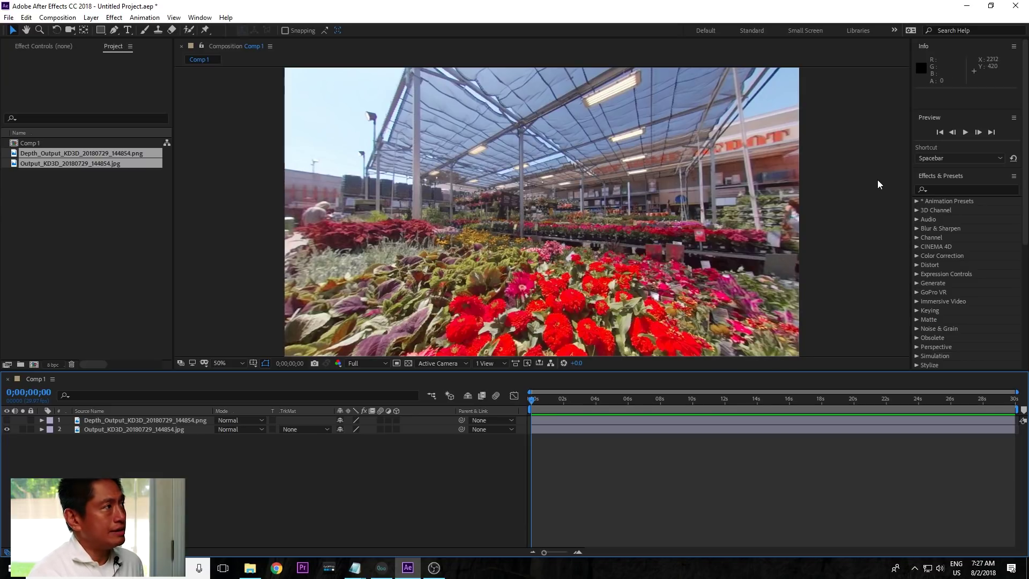
- Find Displacement Map by searching 'disp' and apply it to the colour image layer
left_click(944, 190)
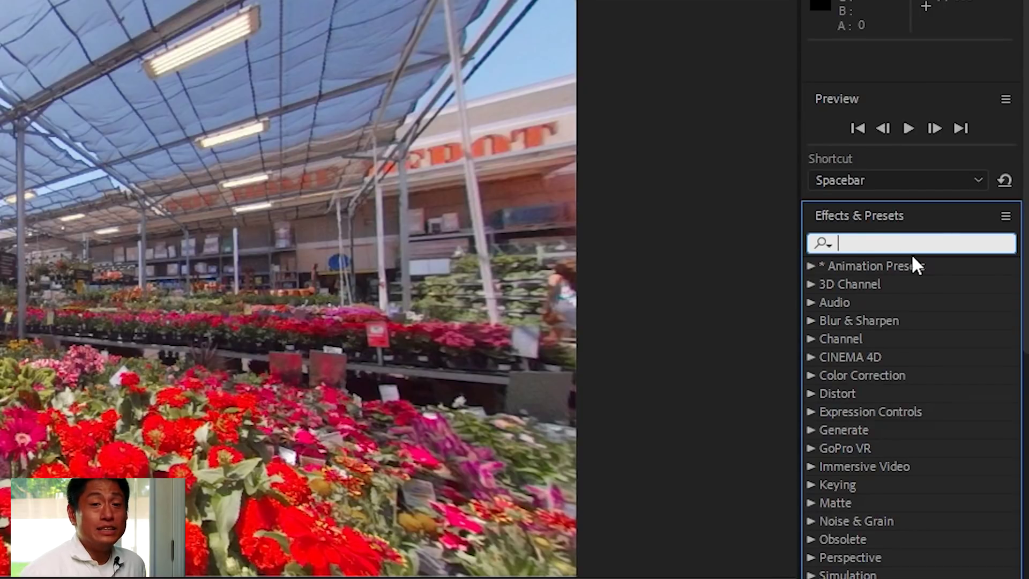
type("disp")
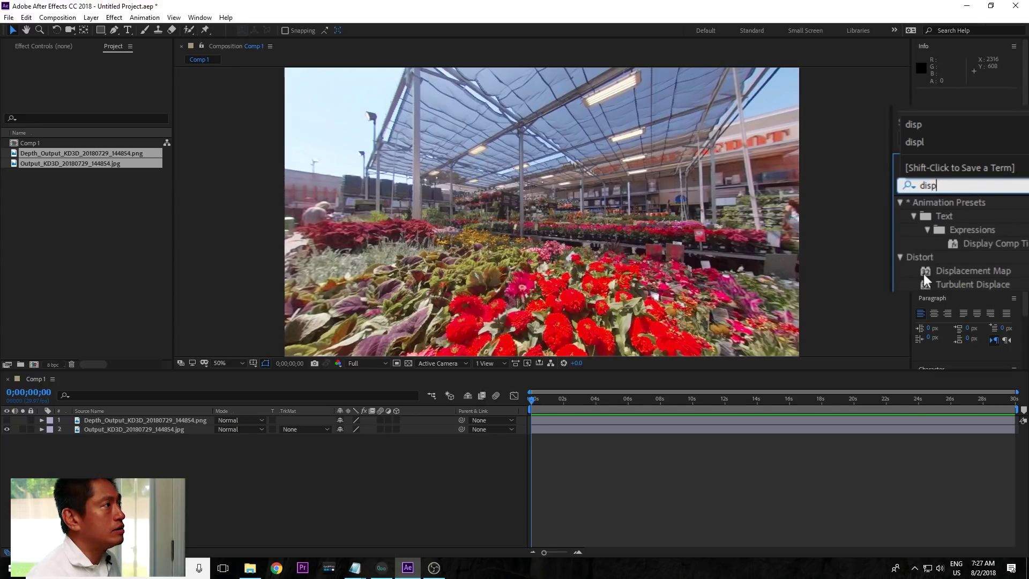
left_click_drag(940, 265, 941, 267)
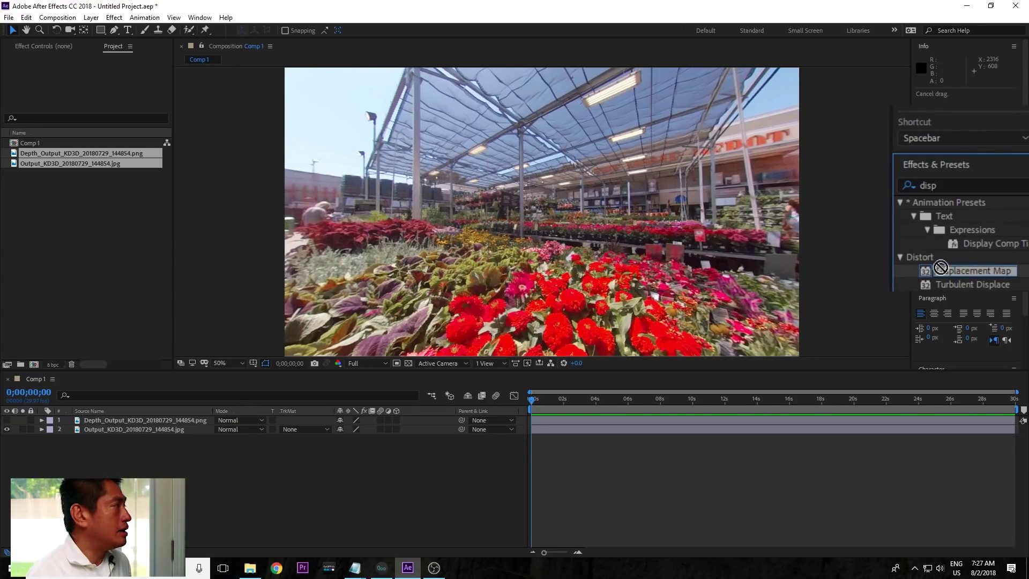
left_click_drag(941, 267, 111, 423)
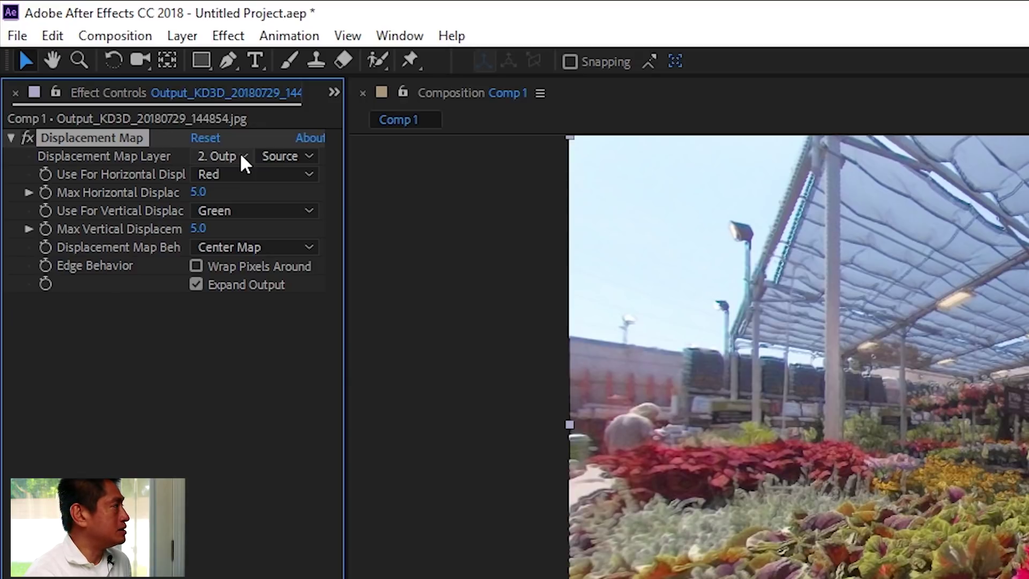
- Set the Displacement Map Layer to 1. Depth with Luminance for horizontal and vertical displacement
left_click(241, 157)
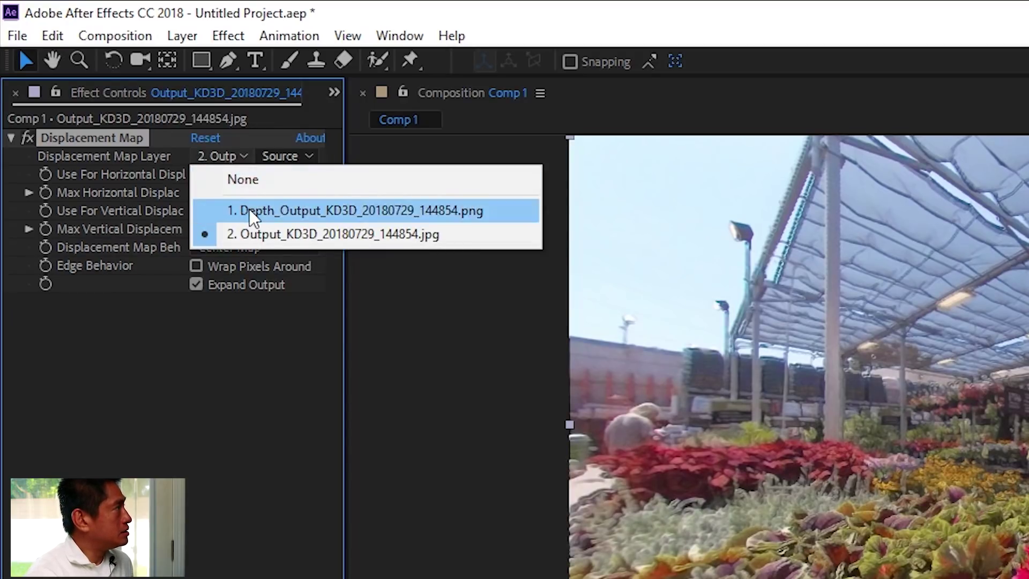
left_click(253, 214)
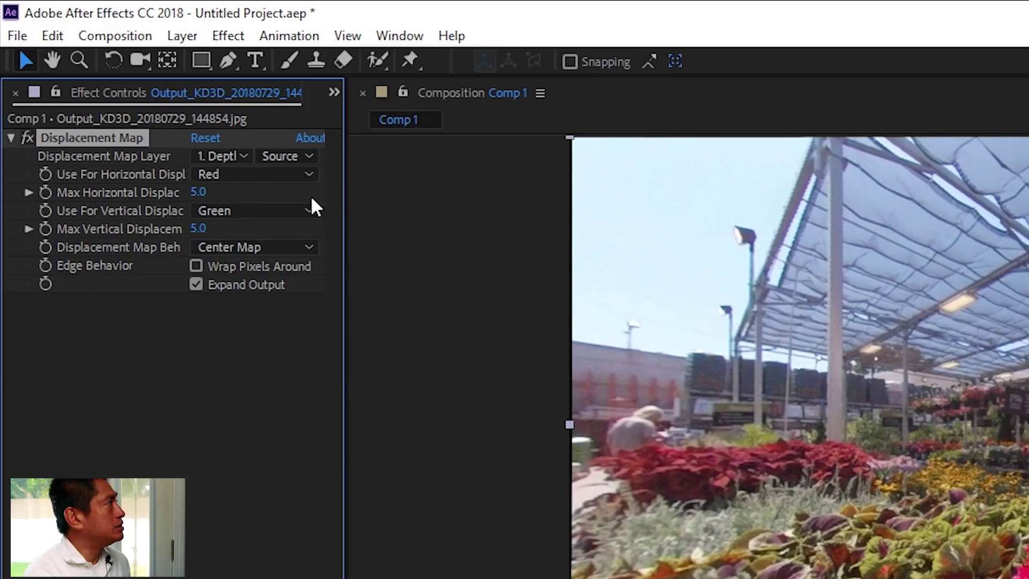
left_click(310, 179)
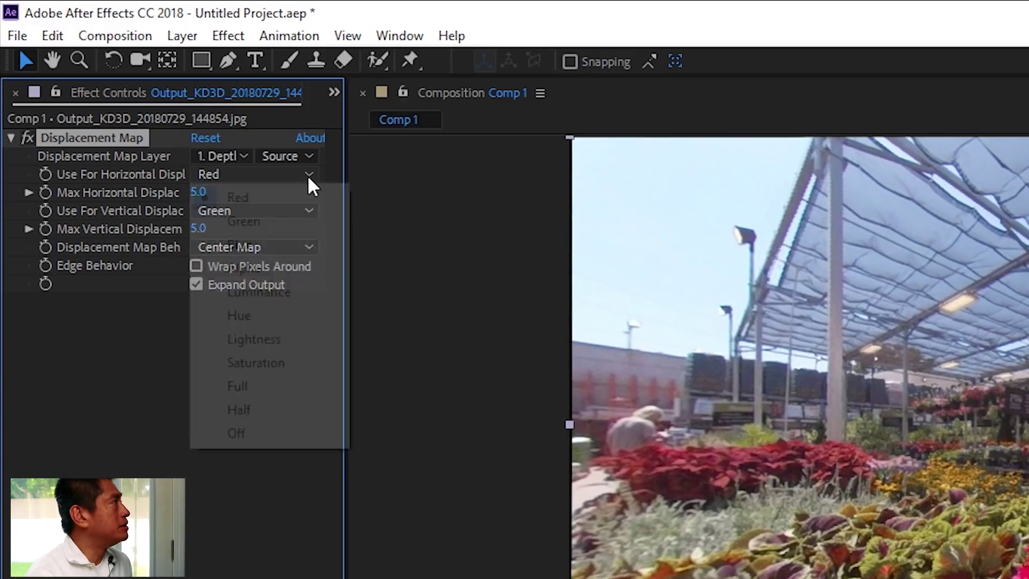
left_click(284, 302)
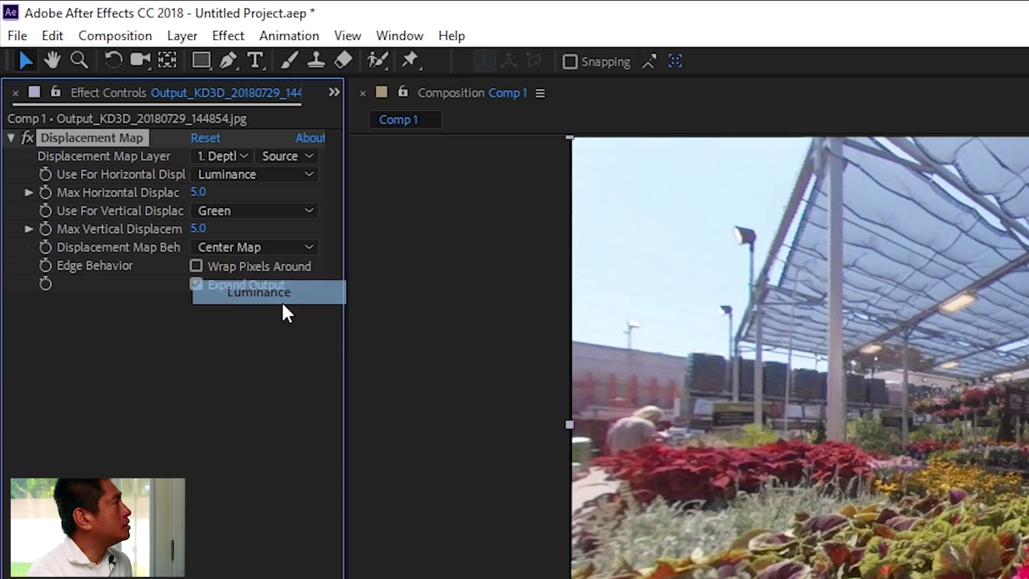
left_click(303, 213)
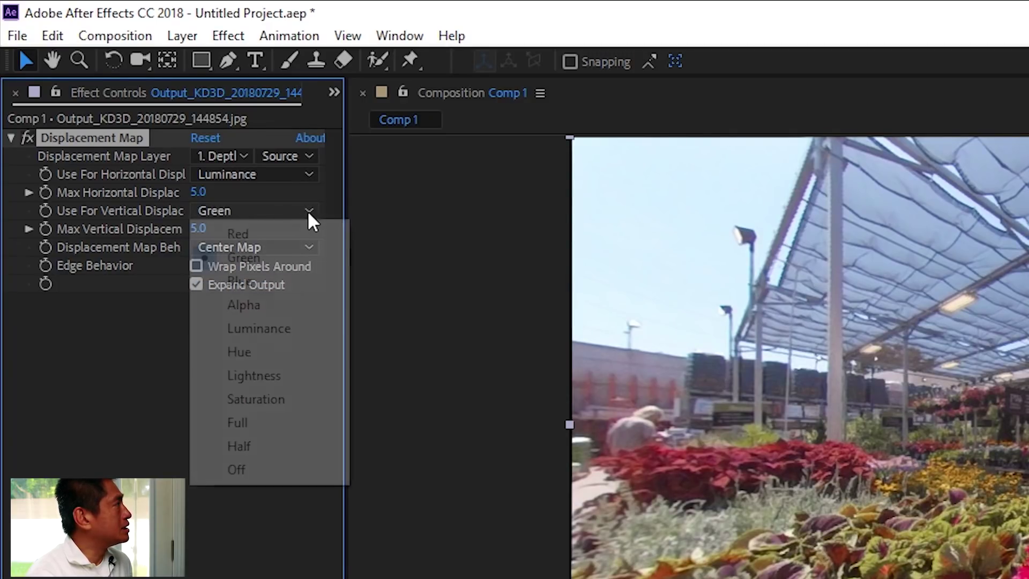
left_click(283, 328)
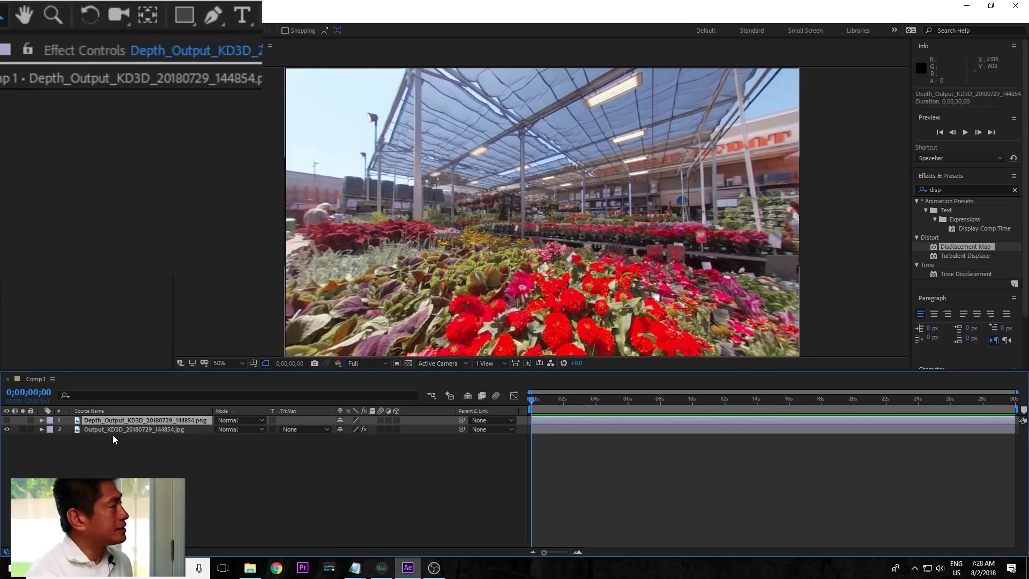
left_click(117, 429)
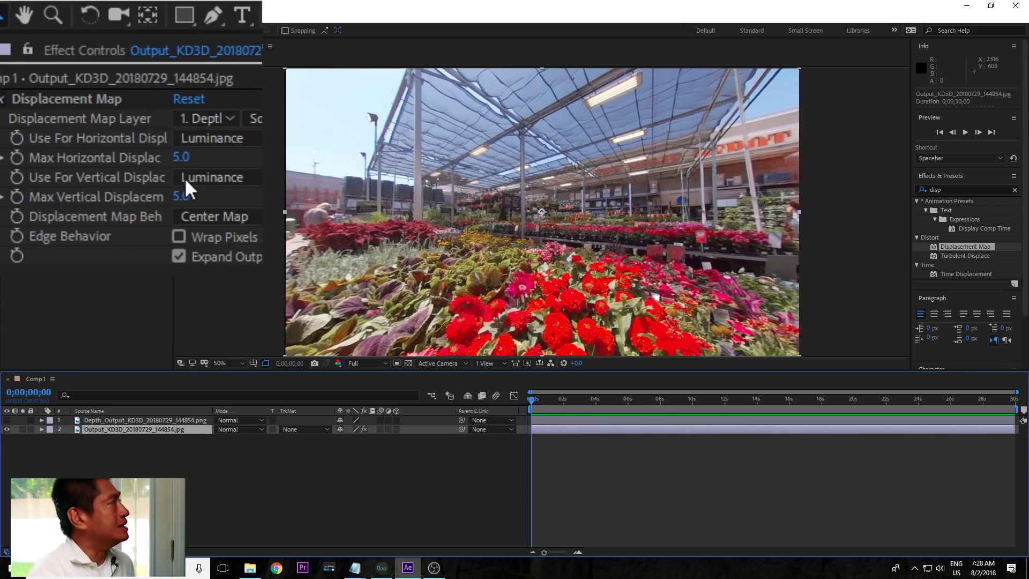
- Set Max Horizontal Displacement to -22 and Max Vertical Displacement to -16
mouse_move(185, 158)
left_mouse_down()
mouse_move(156, 158)
mouse_move(180, 160)
left_mouse_up()
left_click_drag(177, 197, 153, 195)
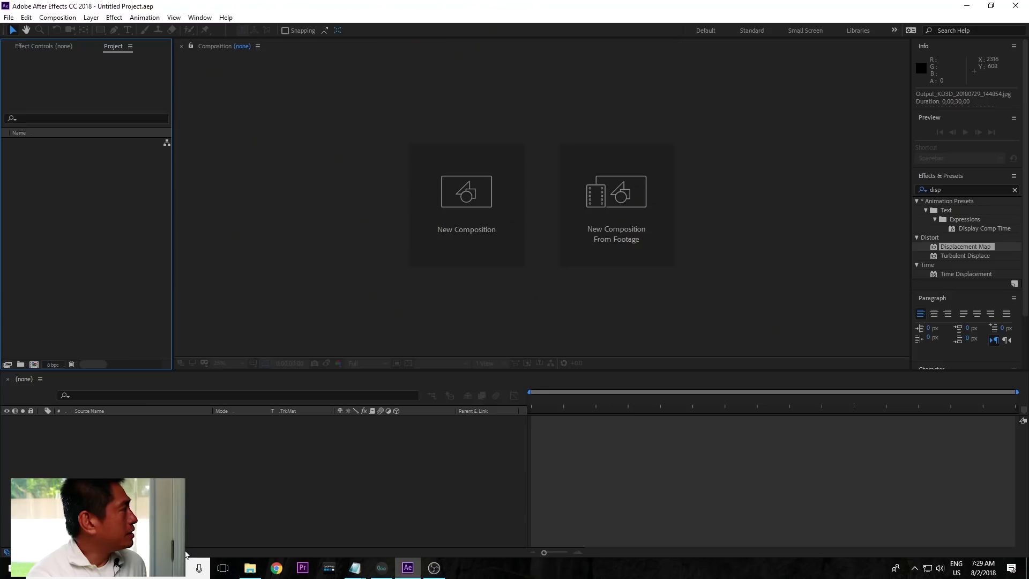
- Open the VoluMax-V5.2Pro-CC2018.aep template project from File > Open Project
left_click(9, 17)
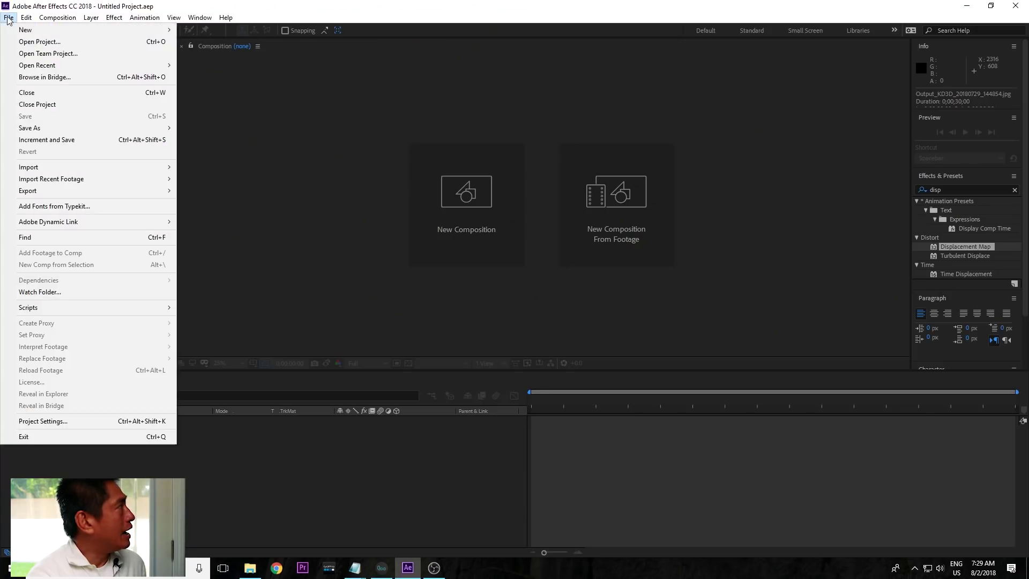
left_click(41, 39)
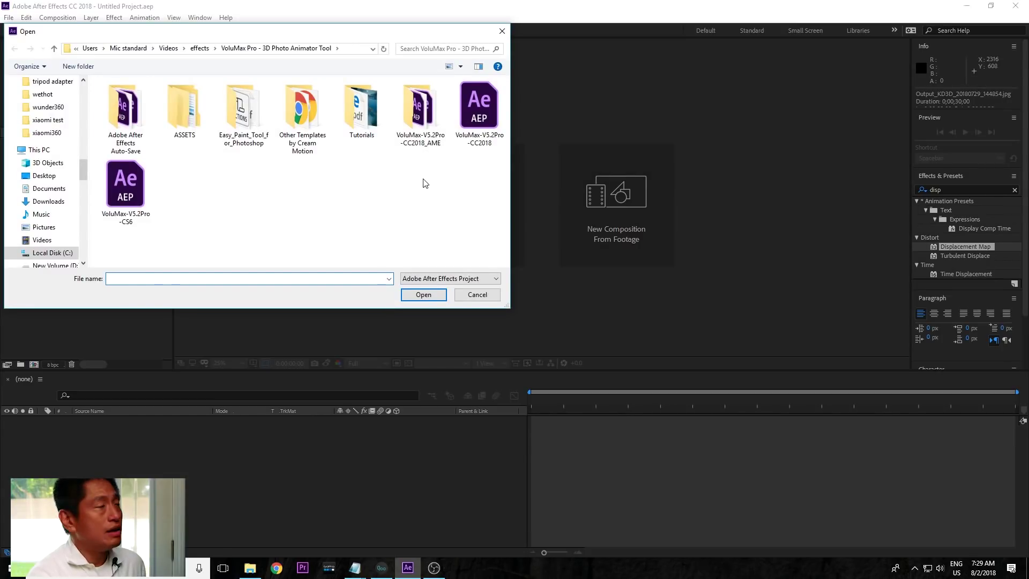
left_click(487, 120)
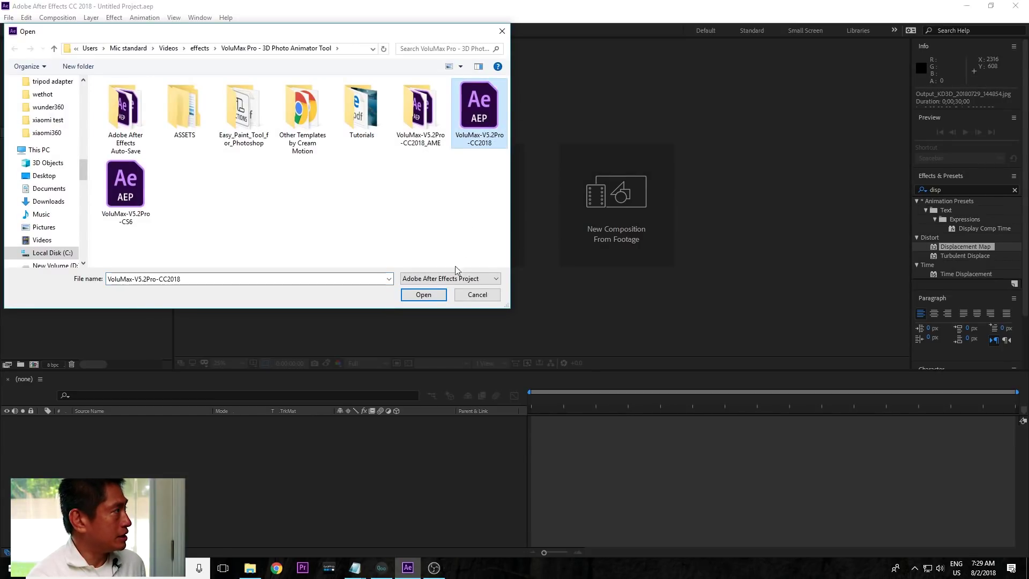
left_click(437, 294)
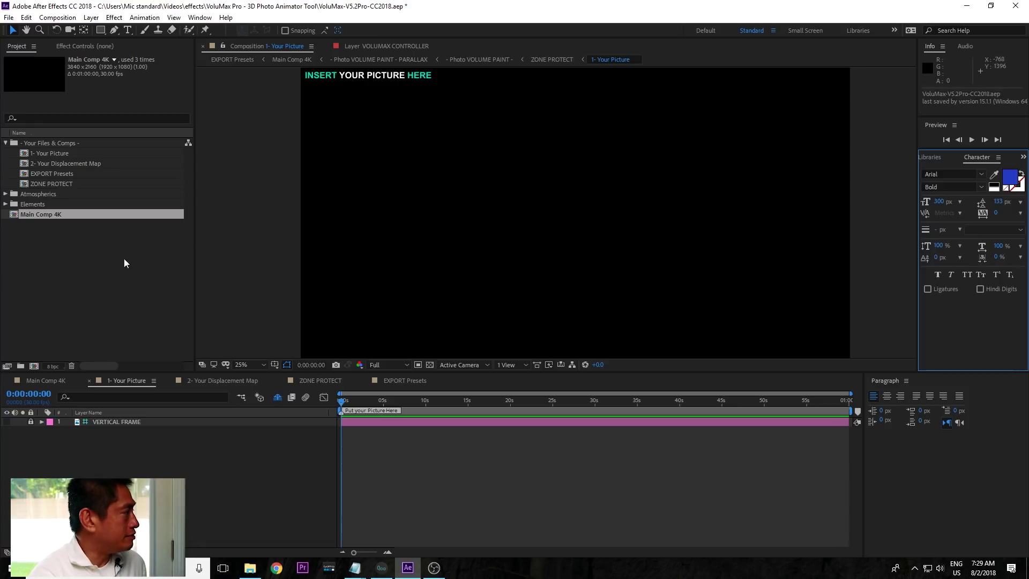
- Import the photo and depth map images from the qoocam studio tutorial folder into the VoluMax project
left_click(250, 568)
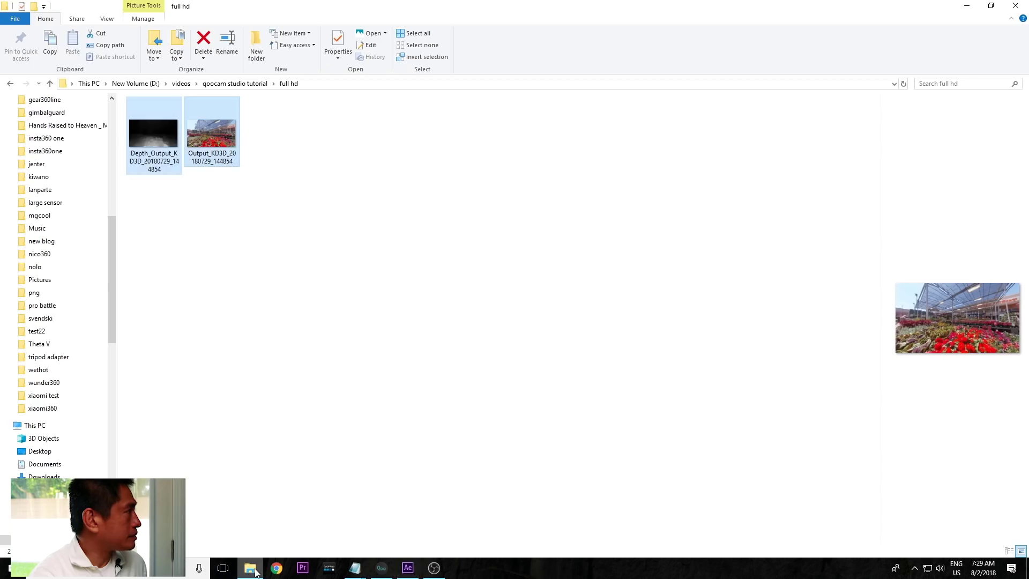
left_click(216, 83)
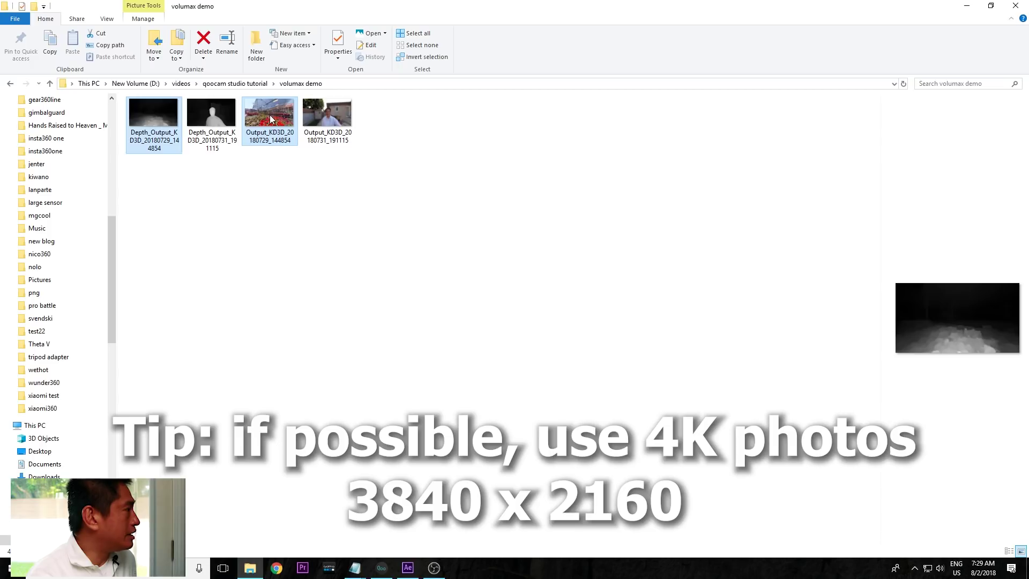
left_click_drag(269, 116, 62, 288)
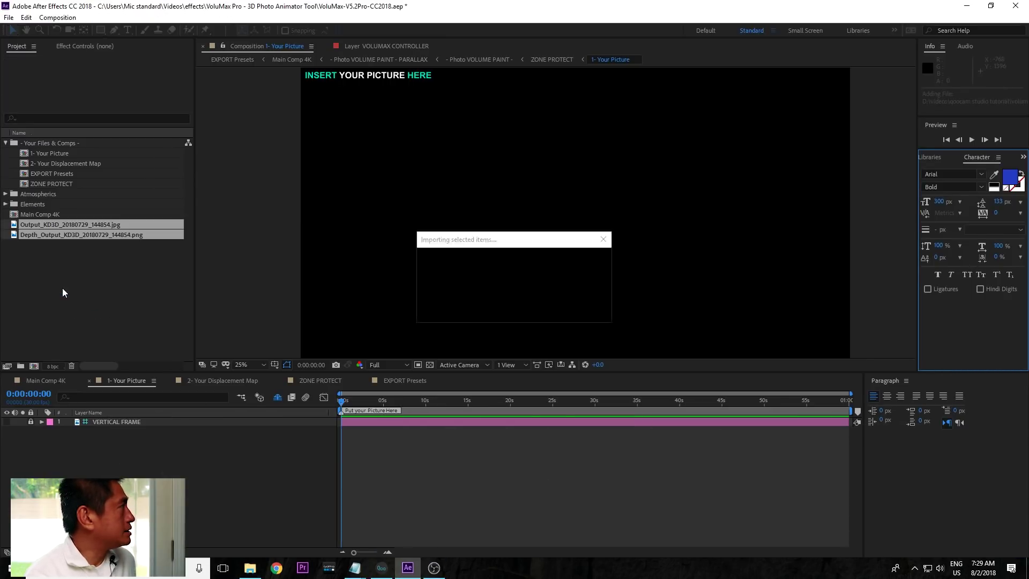
left_click(95, 278)
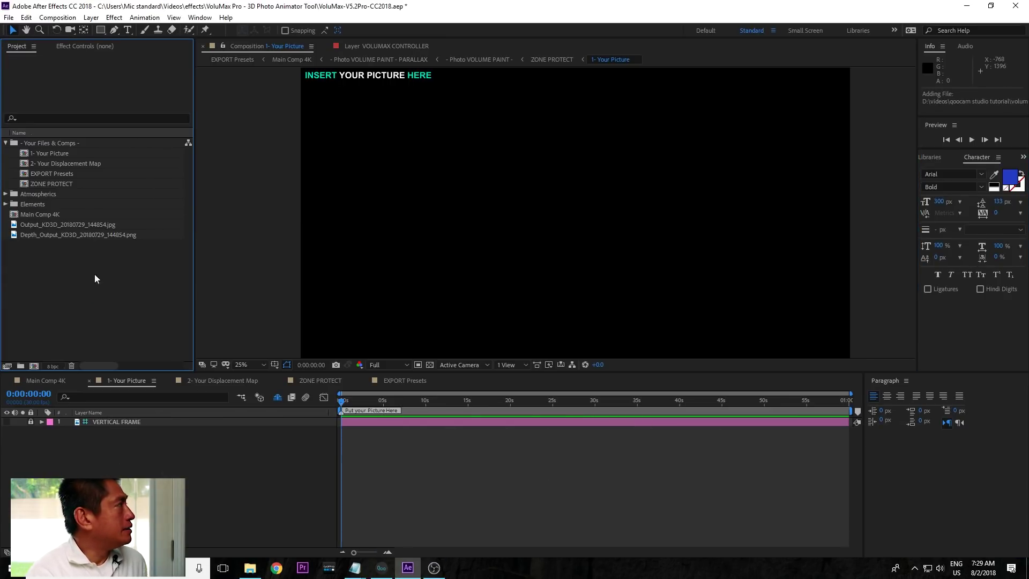
- Place Output_KD3D_20180729_144854.jpg into '1- Your Picture' and the depth PNG into '2- Your Displacement Map'
left_click(65, 226)
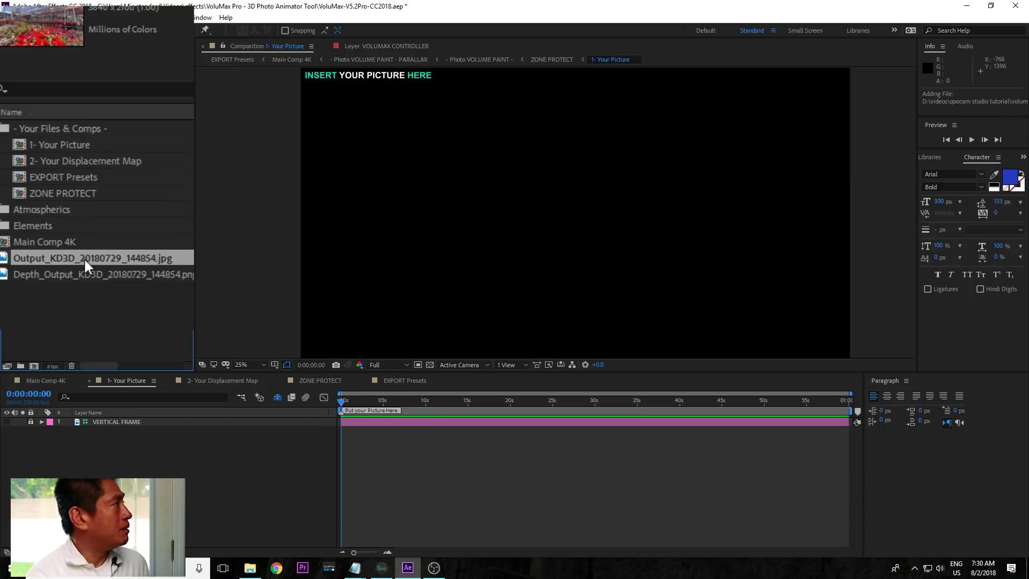
left_click_drag(84, 258, 88, 141)
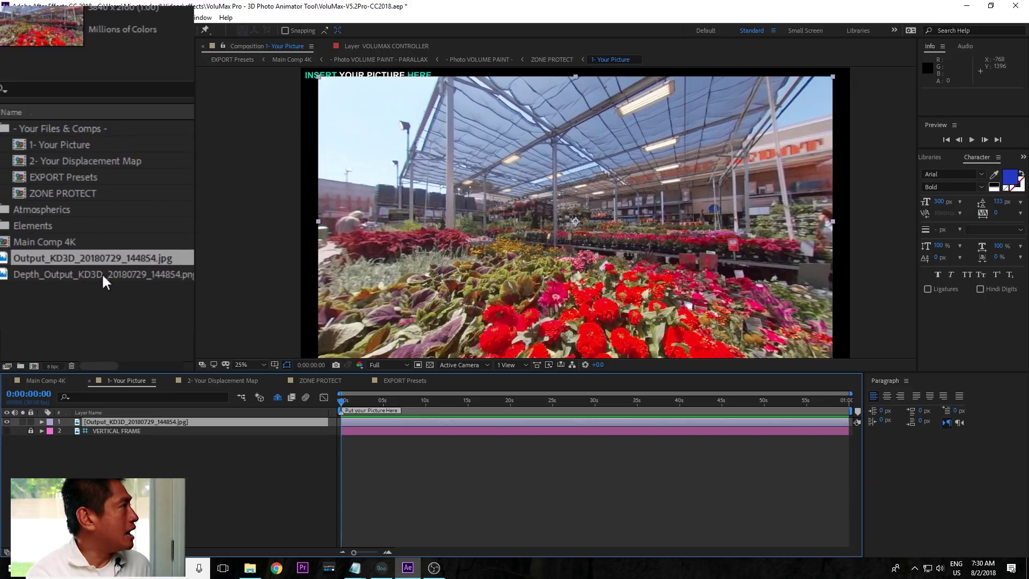
left_click(101, 272)
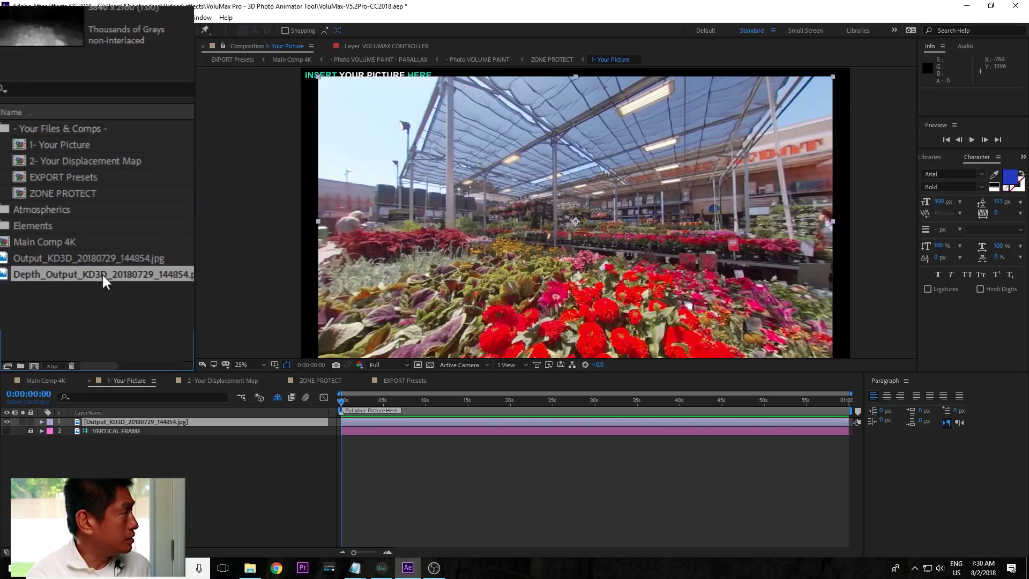
left_click_drag(102, 273, 107, 155)
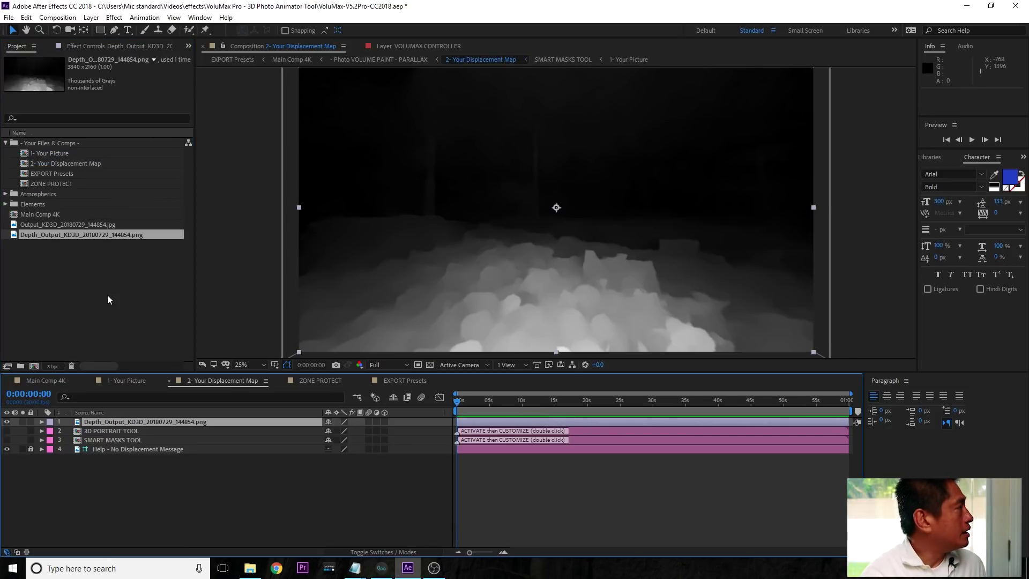
- In Main Comp 4K, move the VOLUMAX CONTROLLER to position 2204, 1296 to shift the parallax
left_click(51, 379)
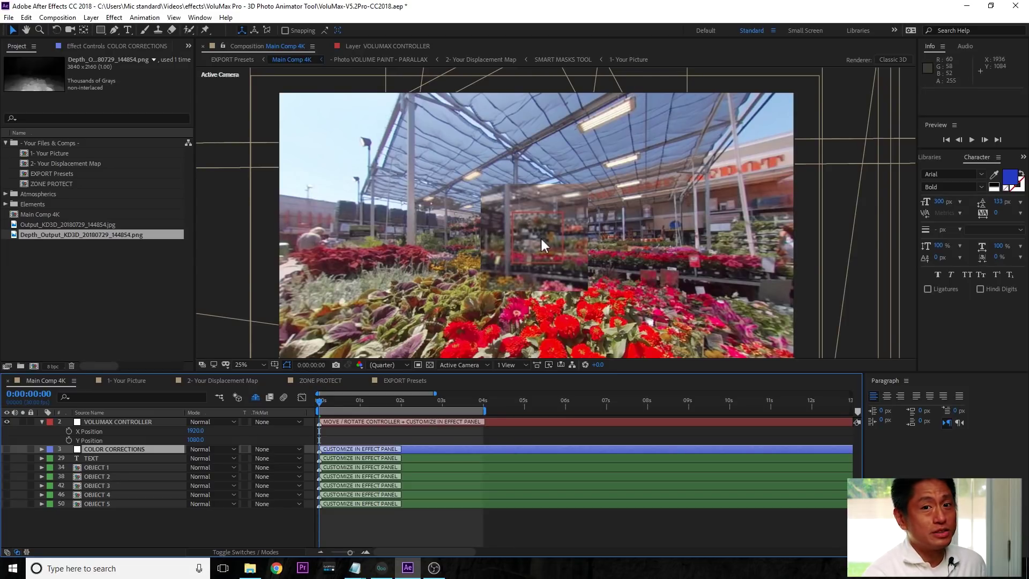
left_click_drag(539, 239, 605, 295)
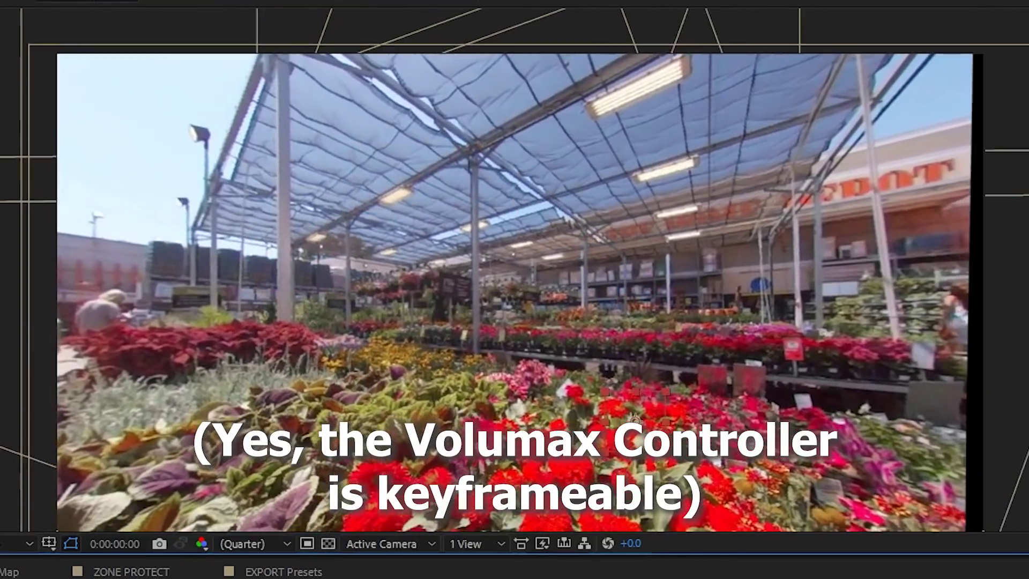
left_click_drag(534, 440, 644, 369)
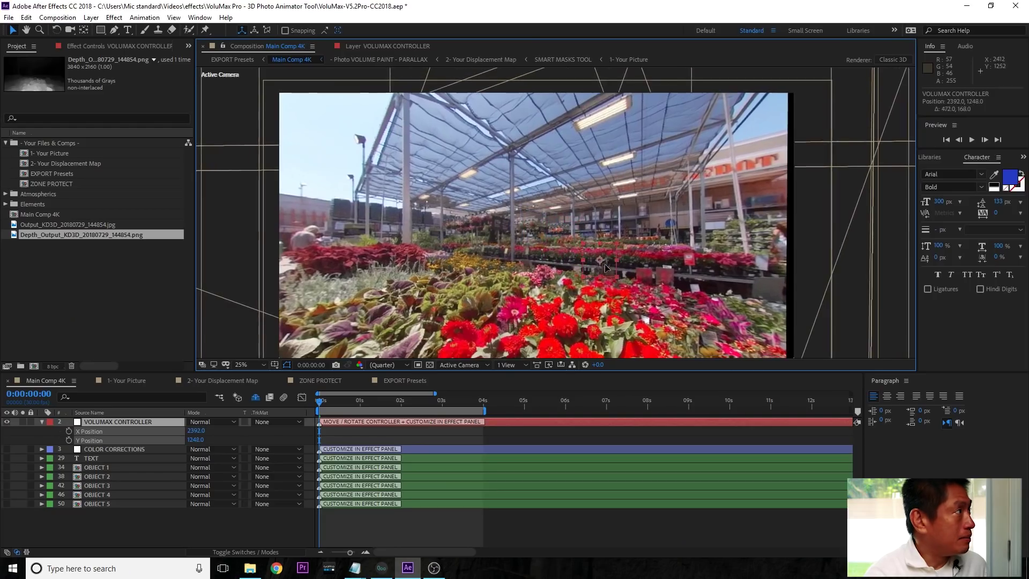
left_click_drag(607, 268, 581, 270)
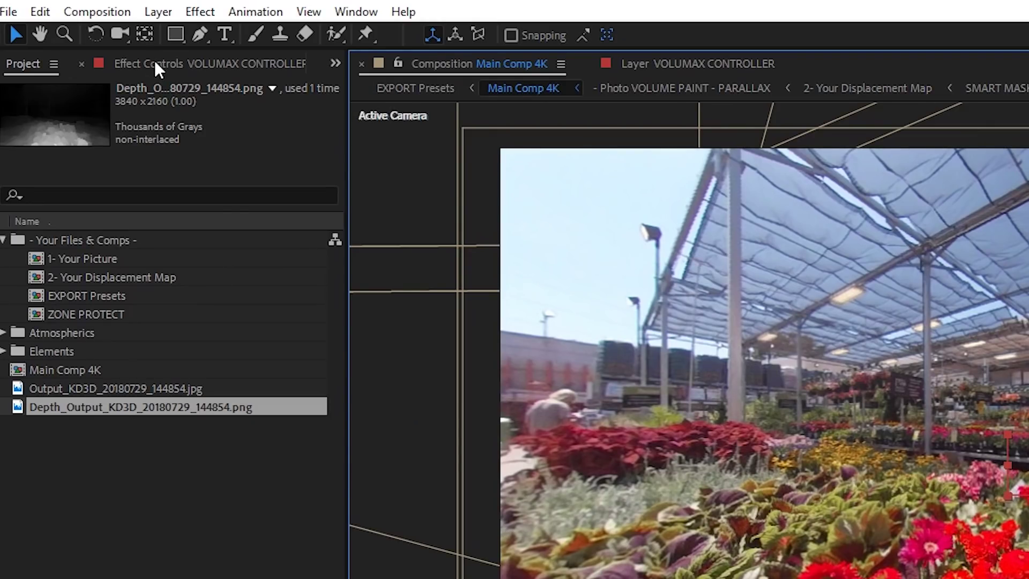
- Show the VOLUMAX CONTROLLER sliders (Relax 40, Boost 30, Parallax 50) in Effect Controls
left_click(155, 64)
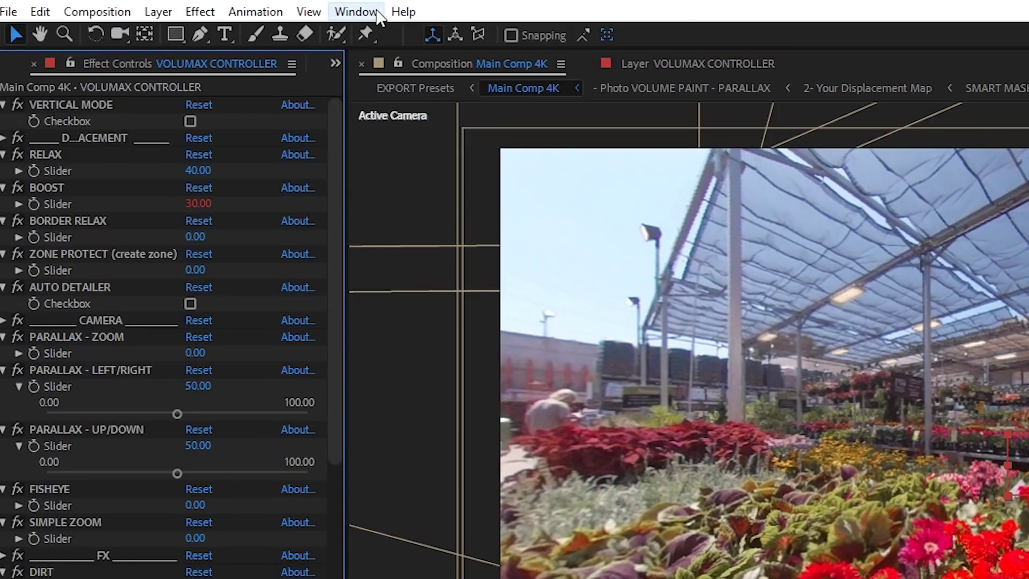
left_click(355, 11)
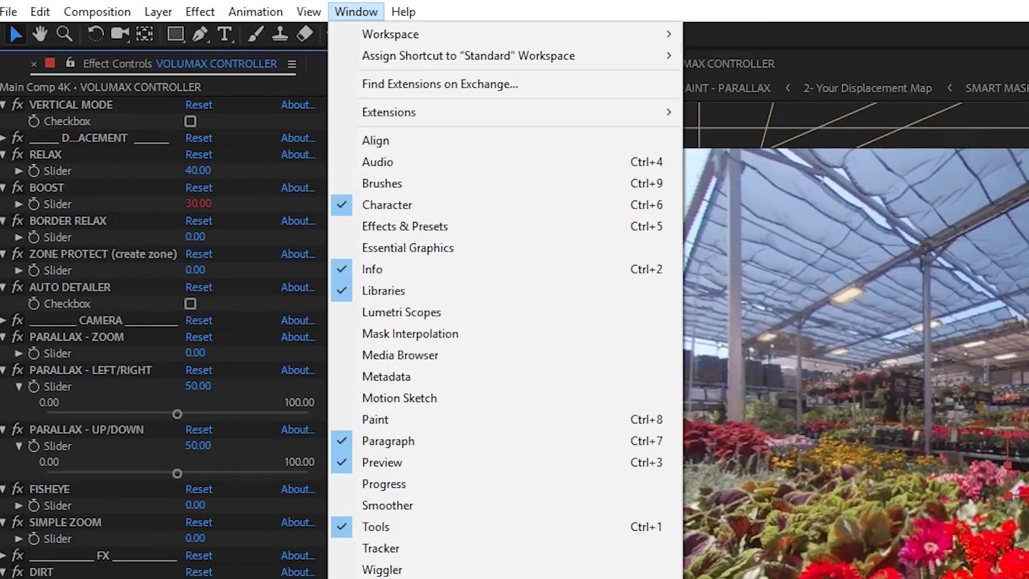
left_click(241, 127)
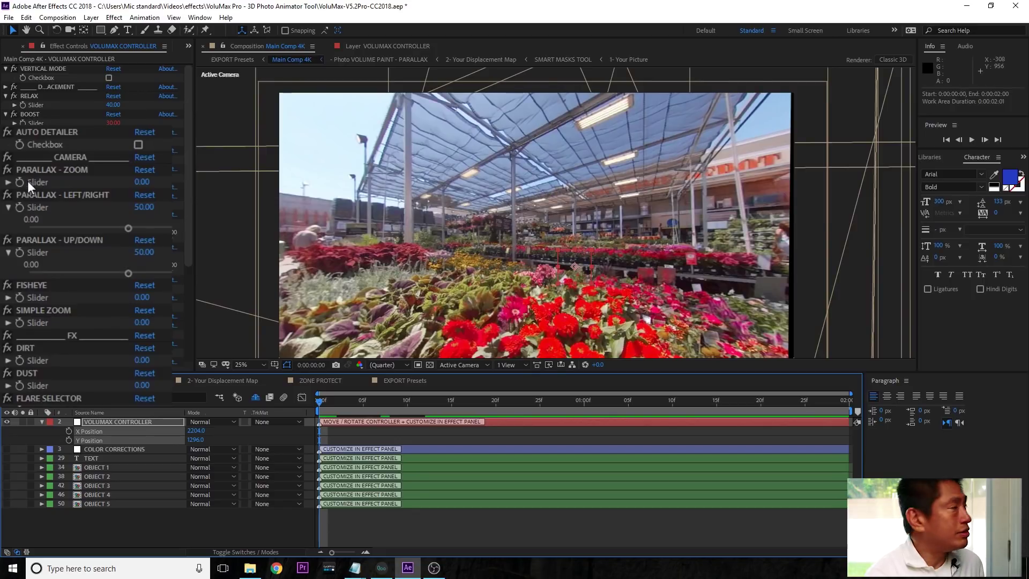
- Keyframe PARALLAX - ZOOM from 0 at the start to 49 at 0:00:01:29
left_click(16, 169)
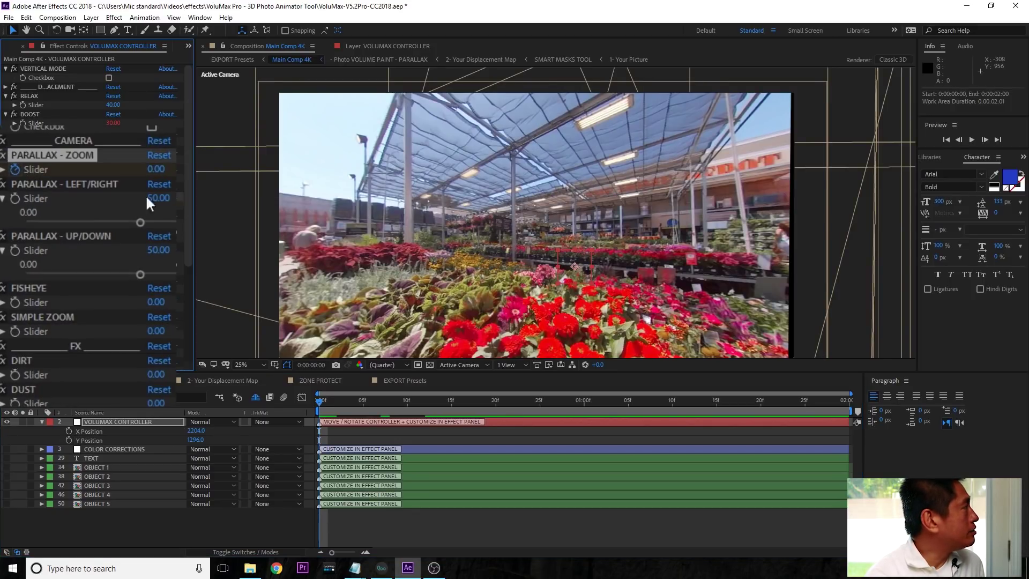
left_click_drag(326, 400, 856, 401)
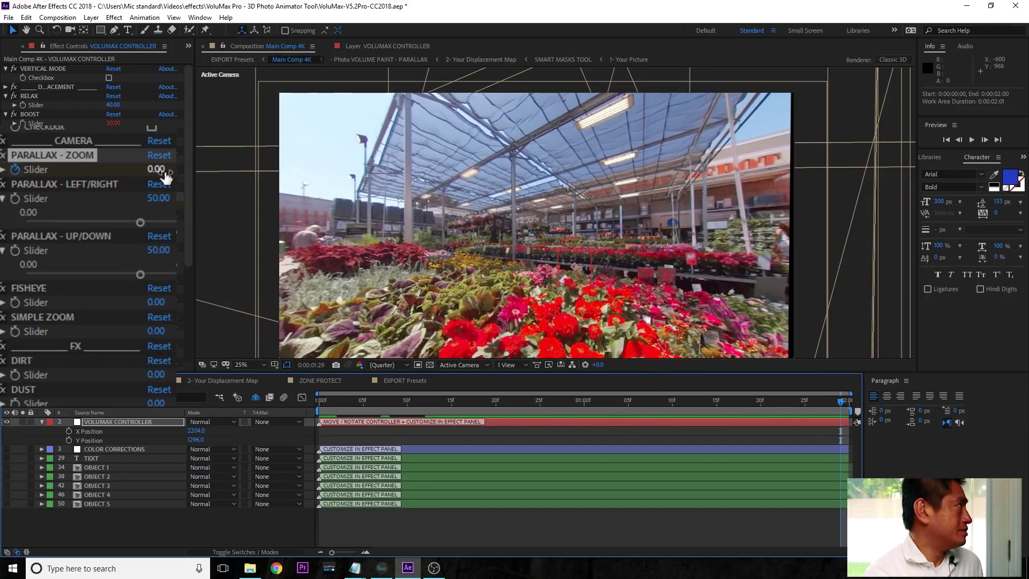
left_click_drag(166, 175, 215, 176)
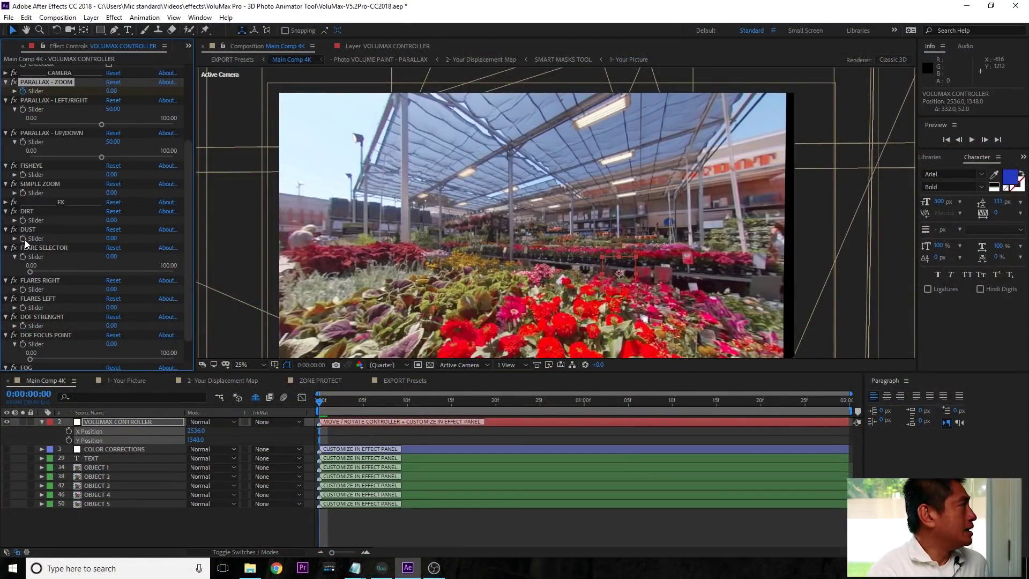
- Raise the DUST slider to 202 and play back a preview of the animation
left_click(24, 239)
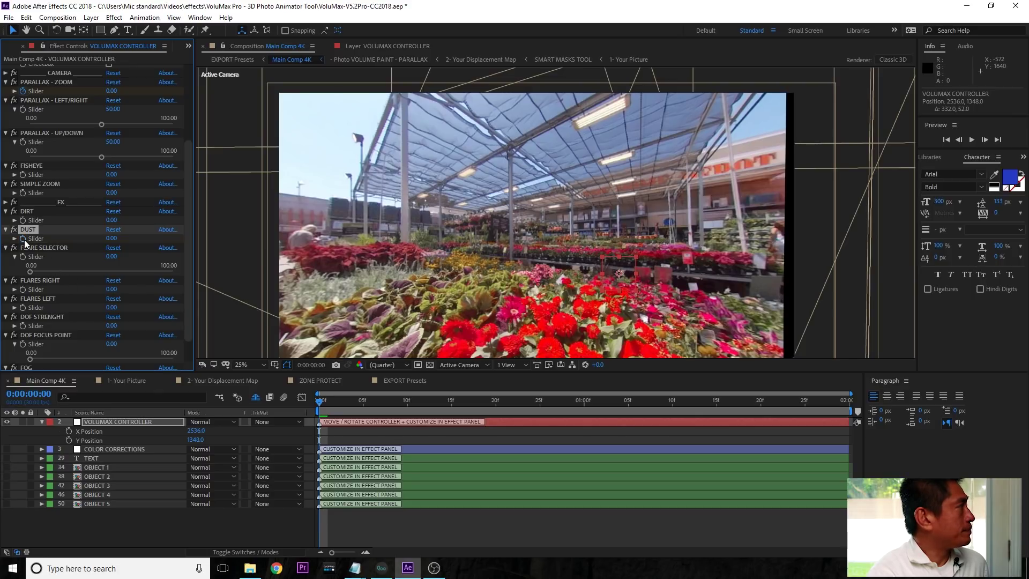
left_click_drag(111, 242, 217, 239)
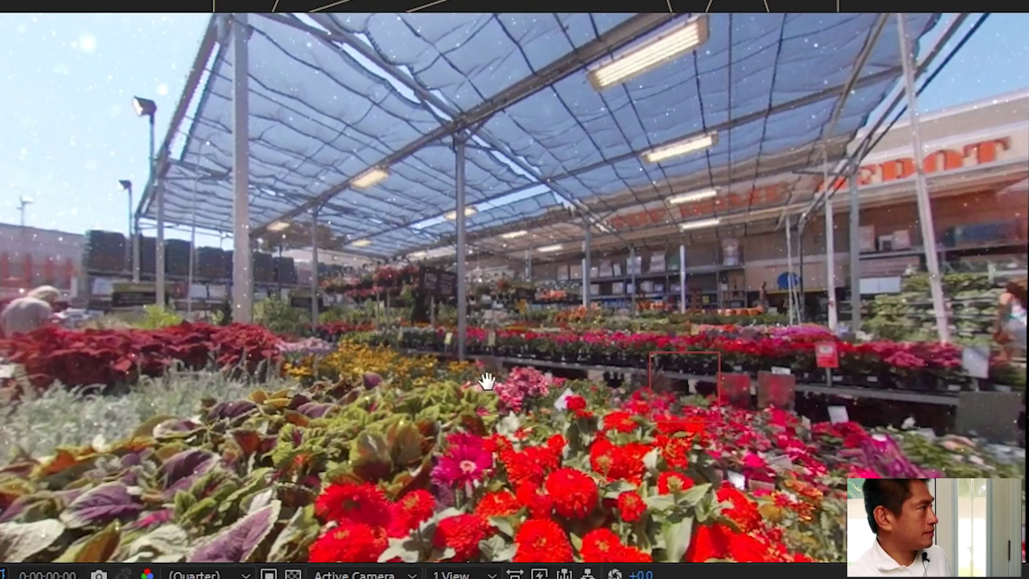
key("space")
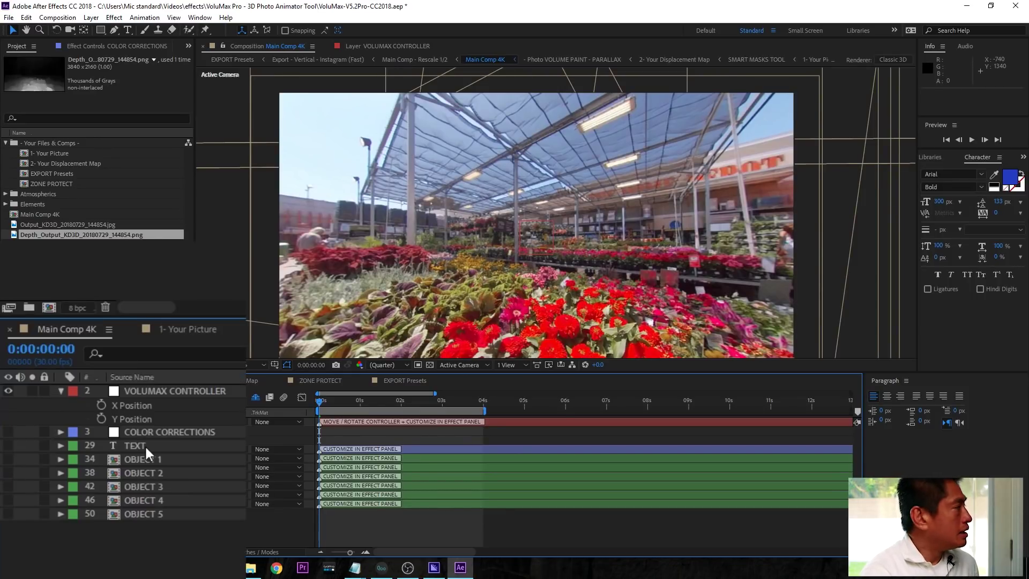
- Unhide the TEXT layer and replace its CHANGE YEAR title with '360 Rumors'
left_click(99, 459)
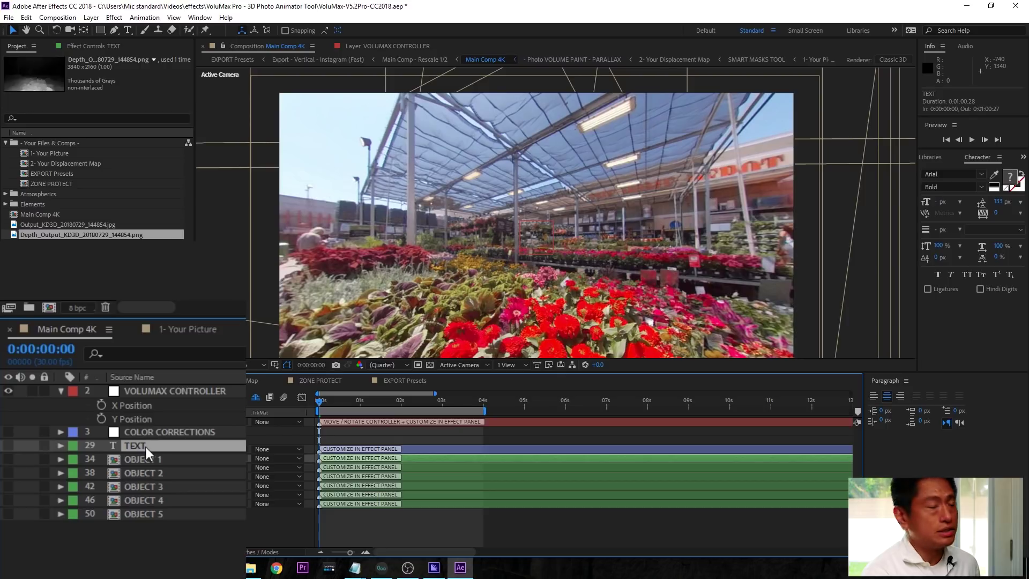
left_click(8, 446)
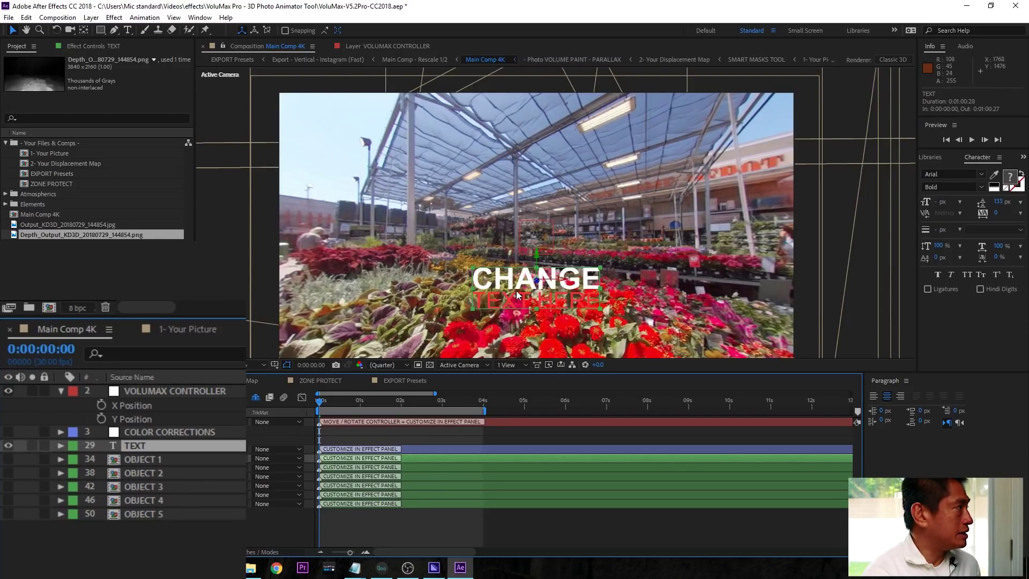
double_click(516, 291)
triple_click(516, 290)
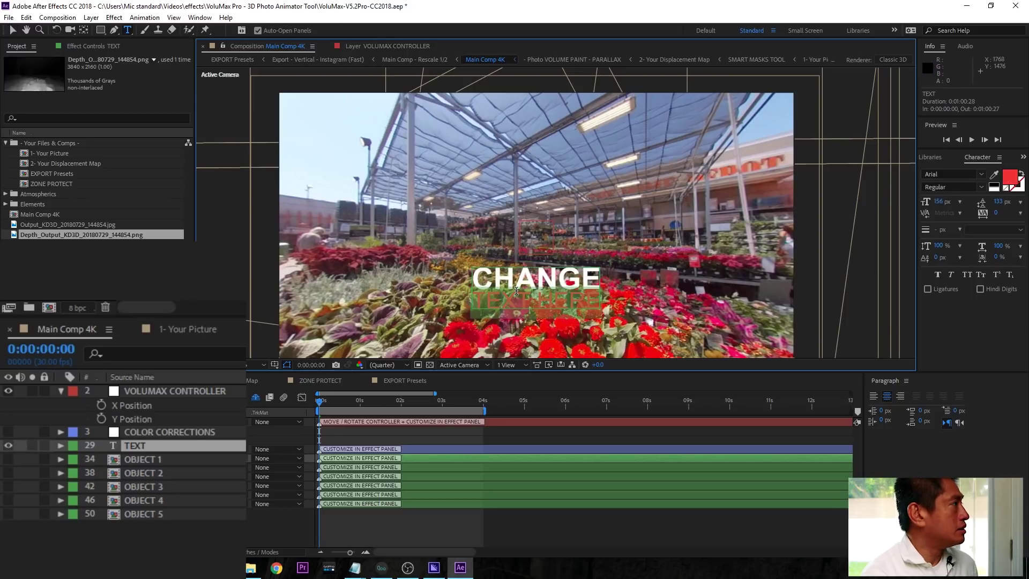
left_click(515, 282)
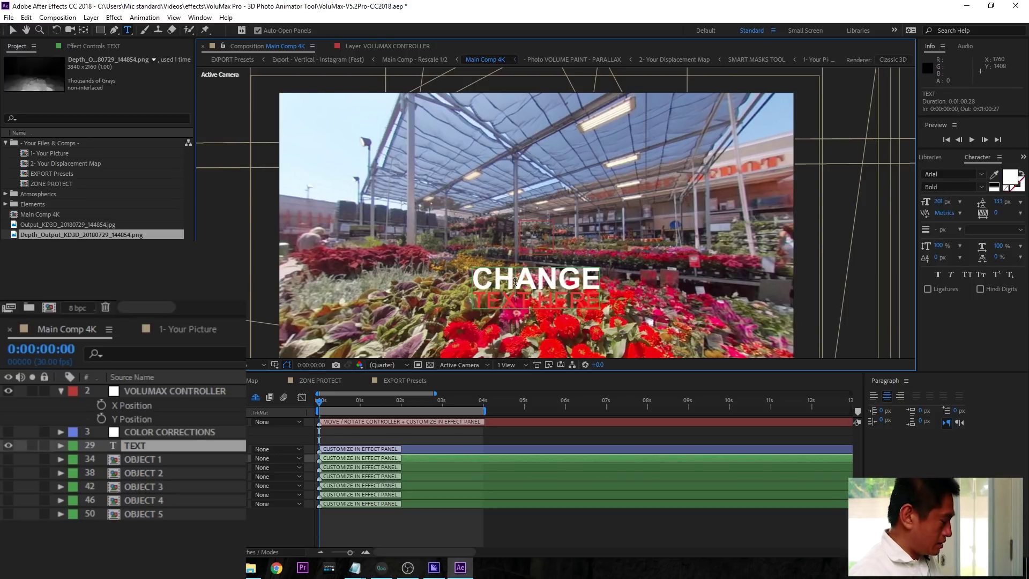
key("ctrl+a")
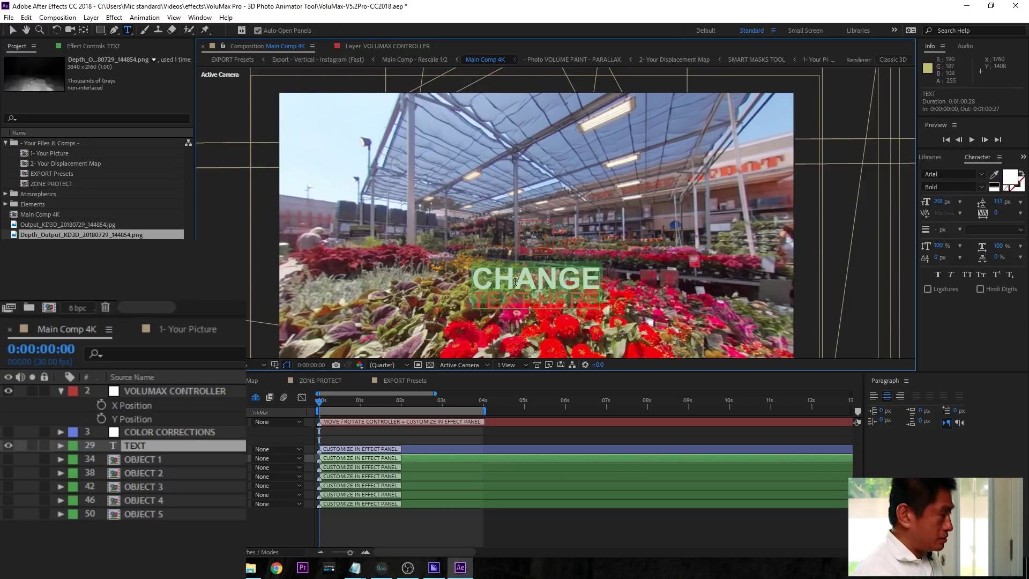
type("360 Rumors")
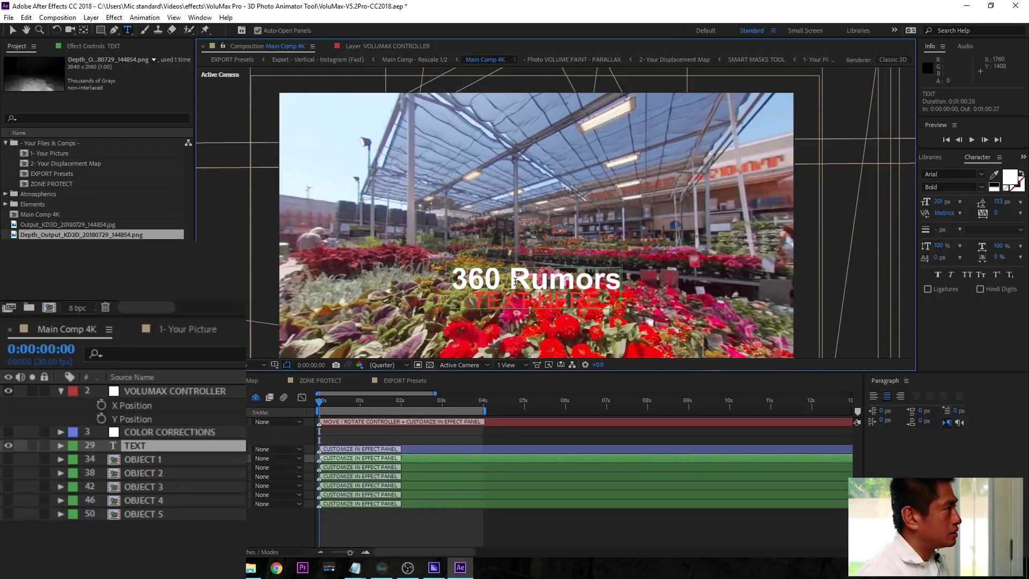
key("Escape")
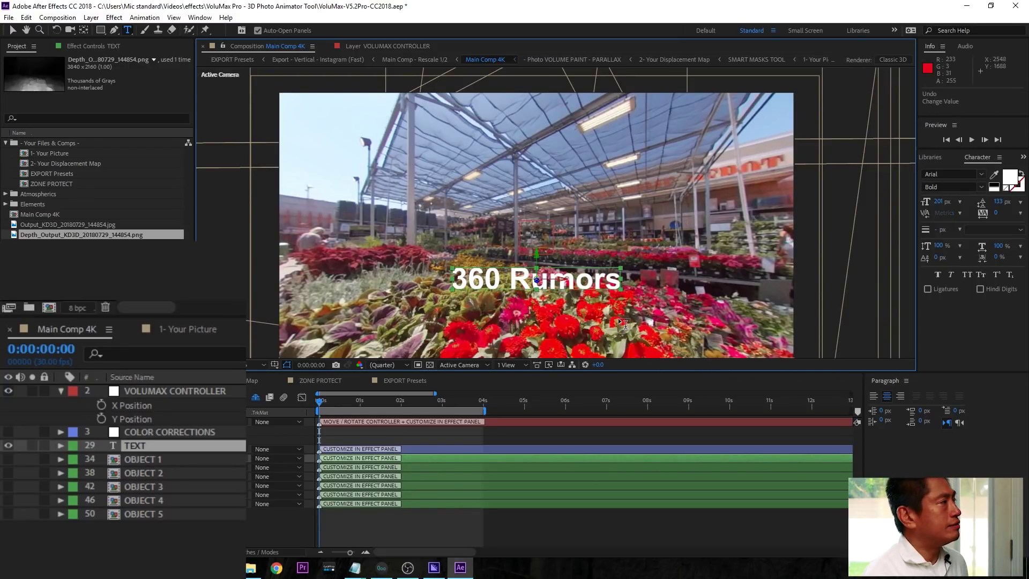
left_click(153, 392)
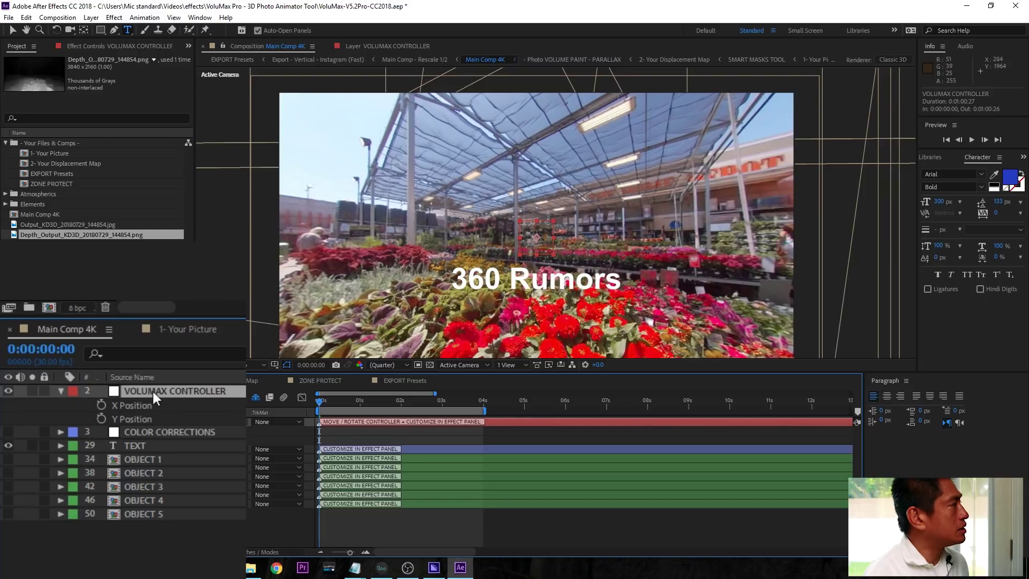
left_click(12, 30)
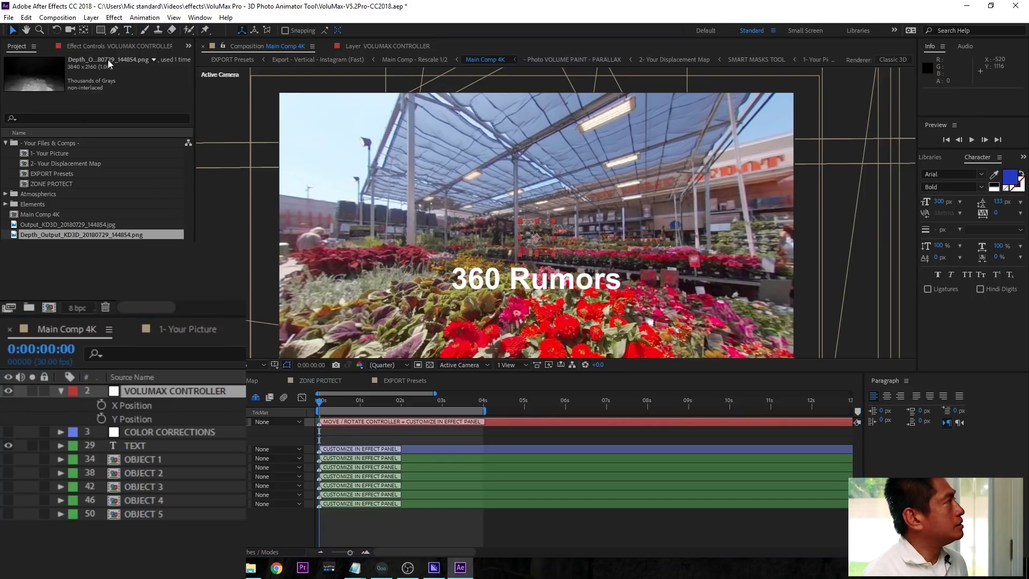
- Drag the VOLUMAX controller around to re-orient the 360 footage
left_click_drag(545, 233, 478, 190)
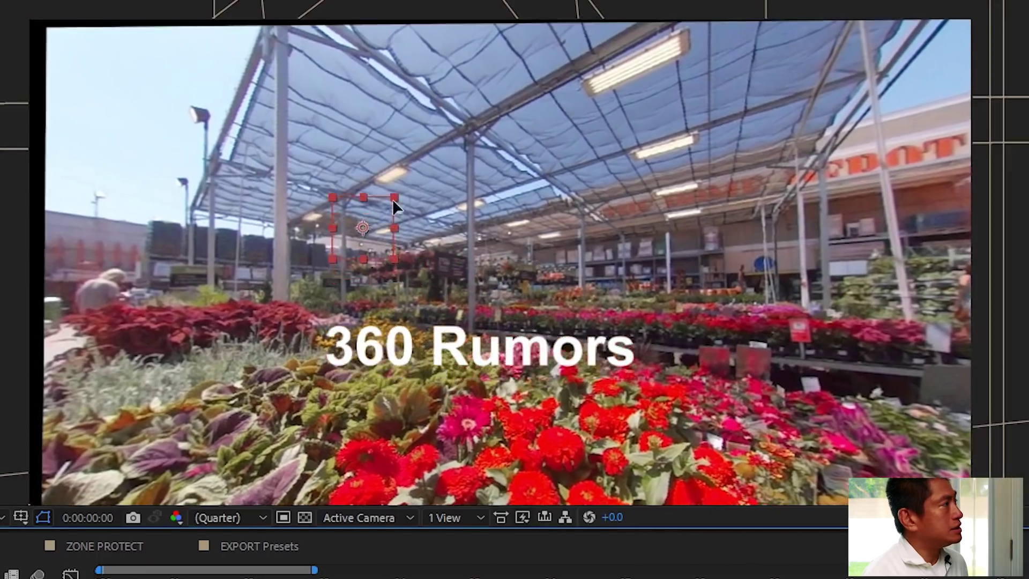
left_click_drag(392, 198, 440, 330)
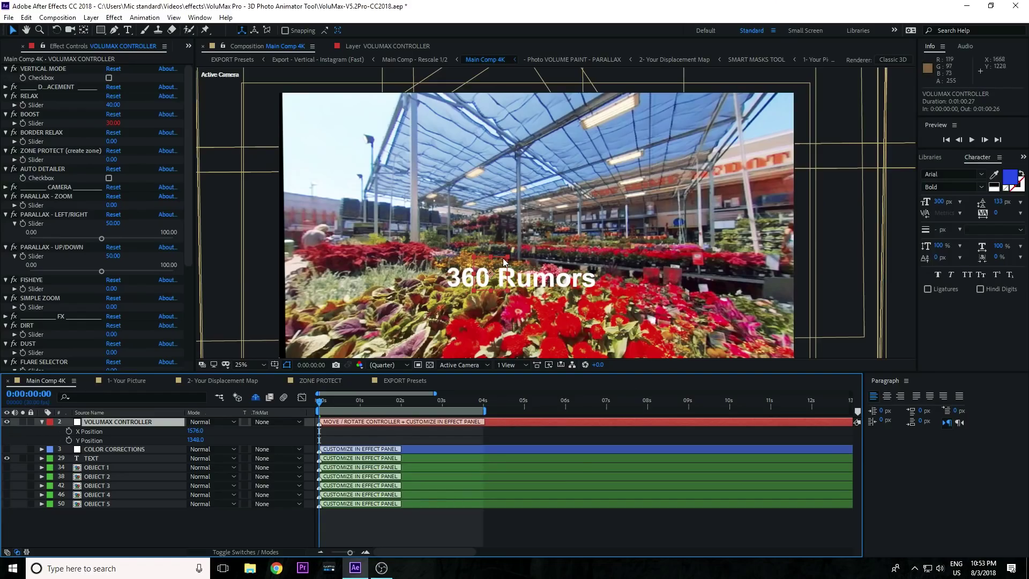
left_click_drag(504, 262, 554, 258)
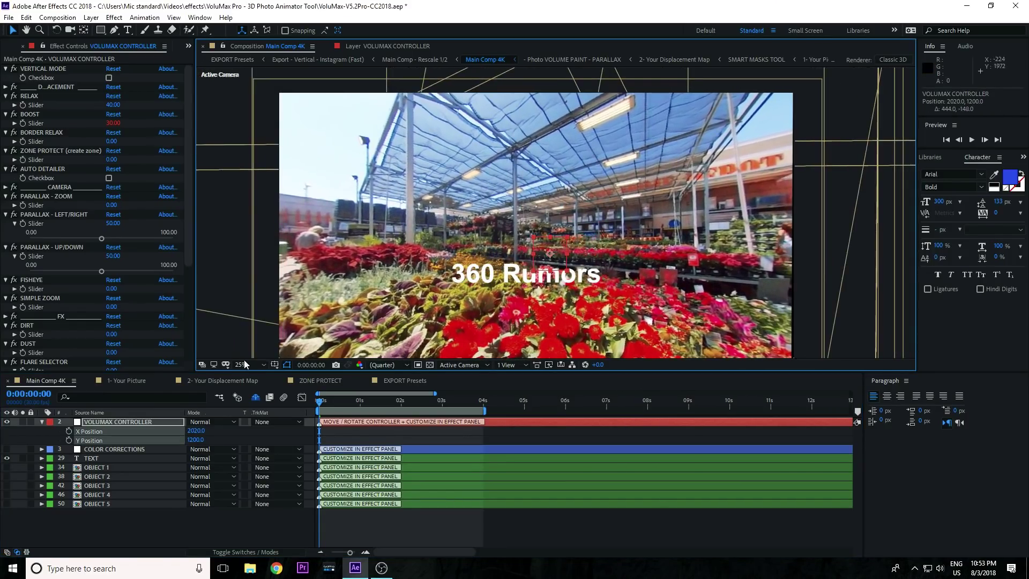
- Push the 360 Rumors title farther back with its CLOSE→FAR slider, then re-orient the footage again
left_click(110, 458)
left_click_drag(64, 92, 123, 93)
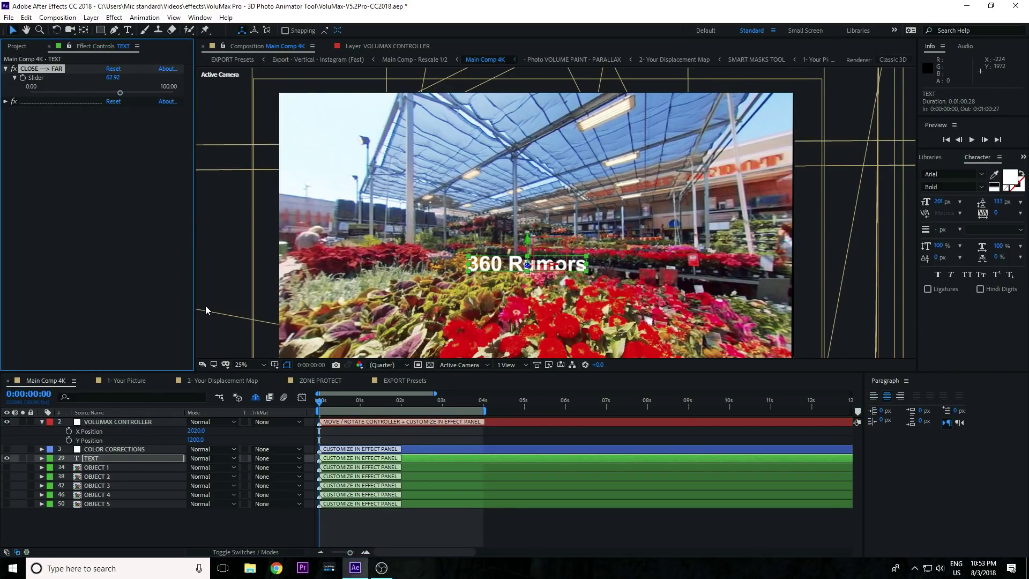
left_click(558, 241)
left_click_drag(558, 242, 666, 255)
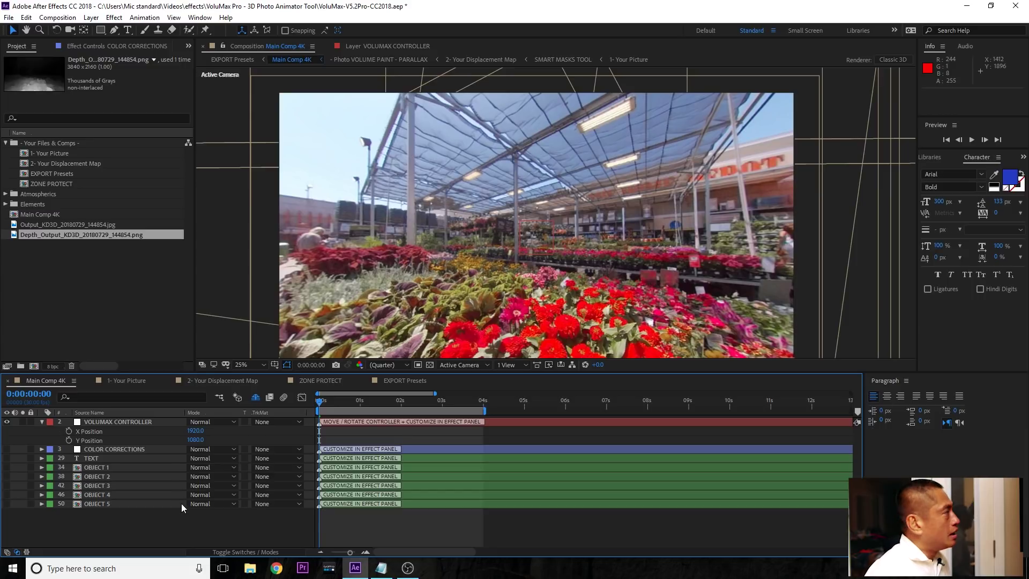
- Set the VOLUMAX CONTROLLER's DOF Strength to about 61 and DOF Focus Point to about 59.12
left_click(107, 421)
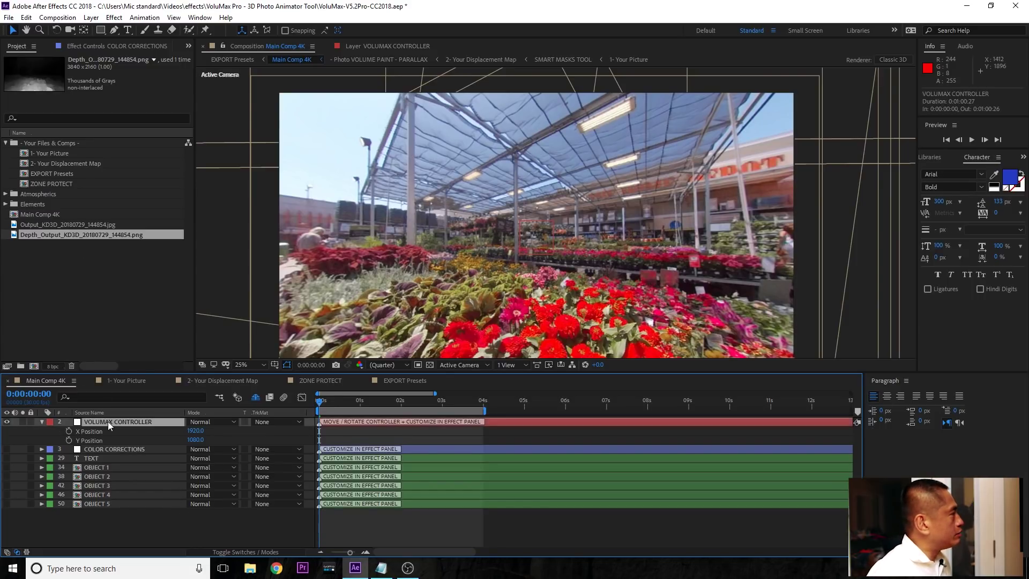
left_click(86, 43)
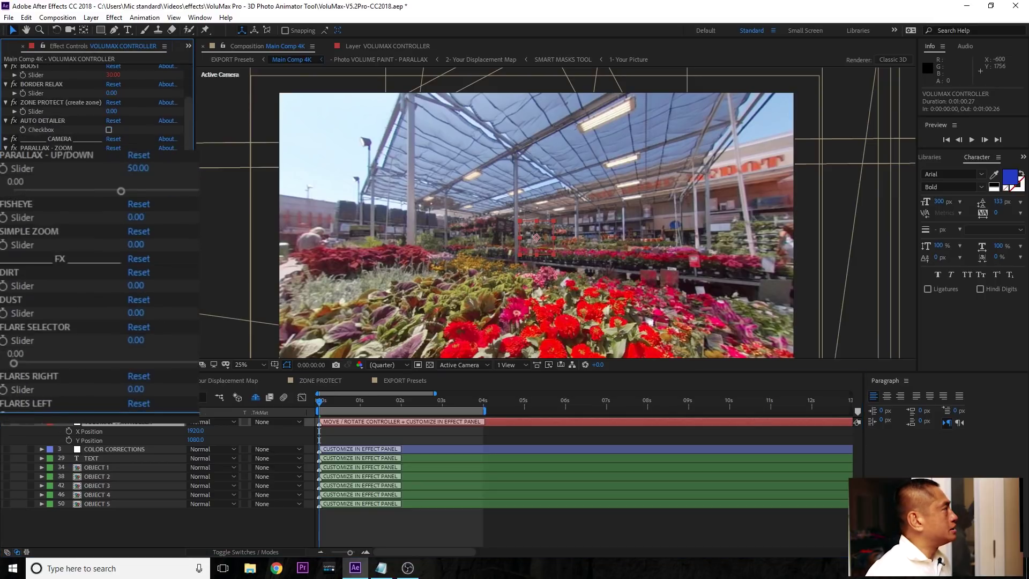
scroll(96, 108, "down", 3)
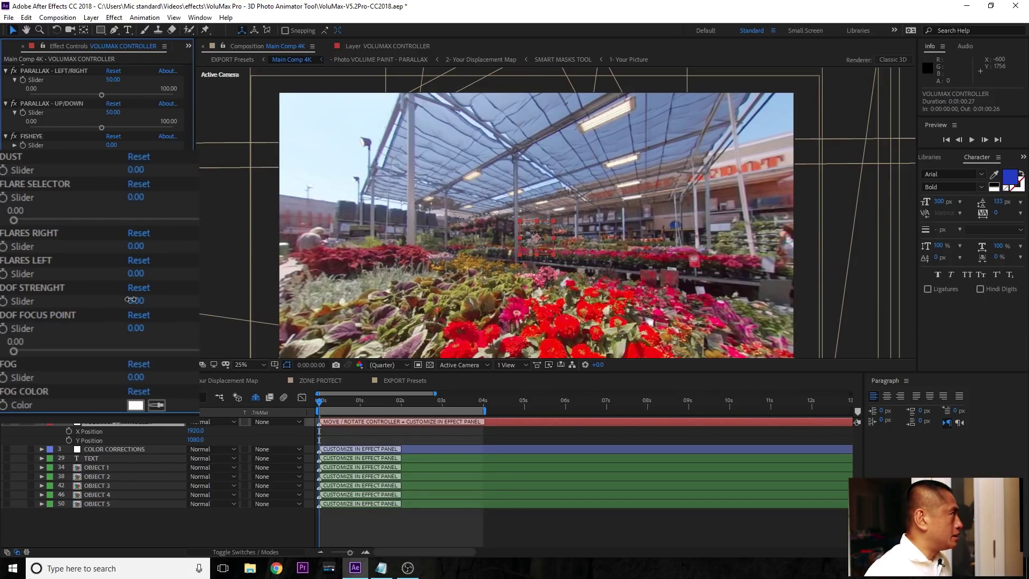
left_click_drag(133, 300, 177, 296)
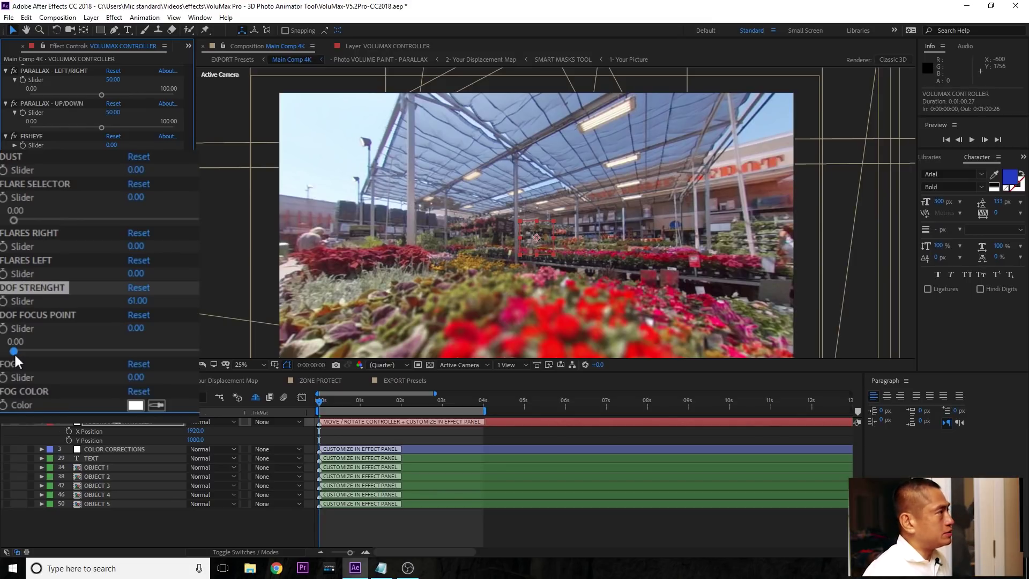
left_click_drag(14, 353, 124, 331)
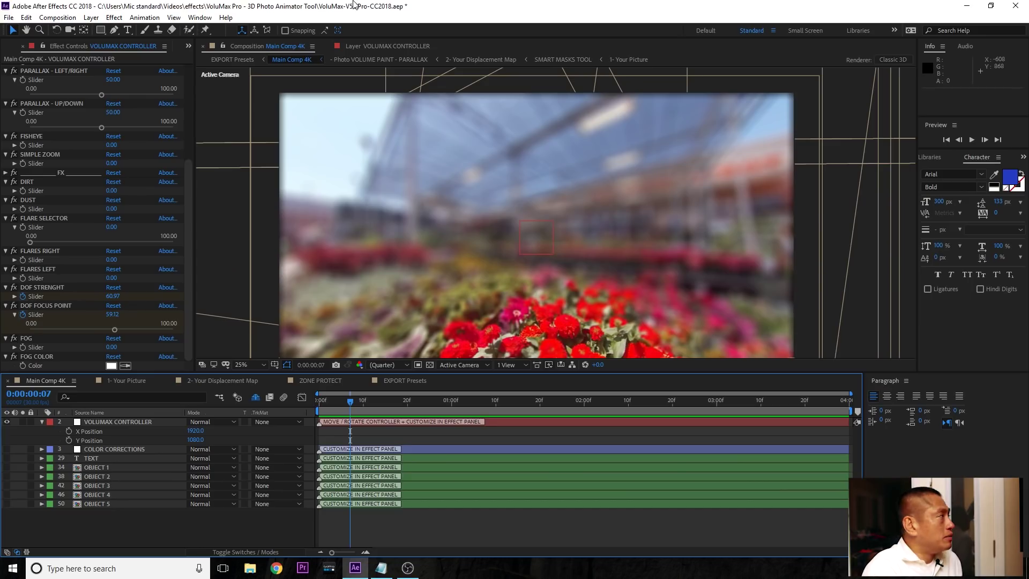
- Look through the File menu's Export options
left_click(3, 20)
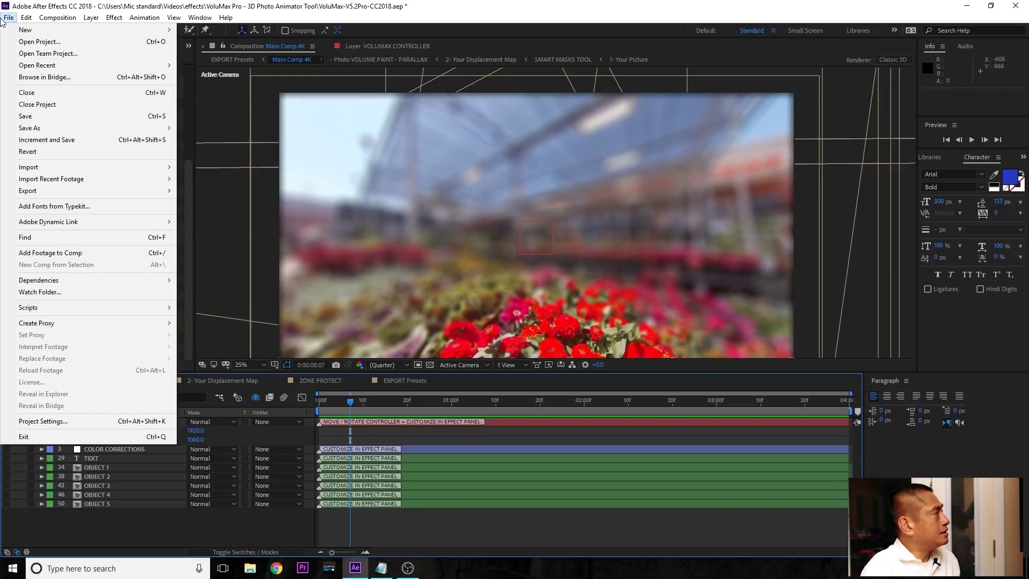
mouse_move(119, 194)
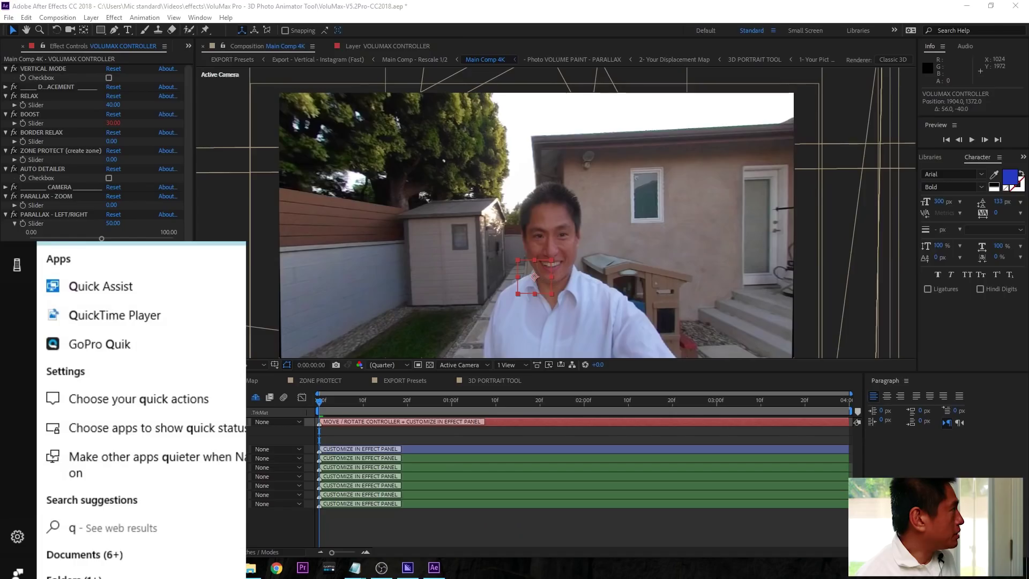
- Launch QooCam Studio, enter its Editor maximized, and start importing media files
type("oo")
key("Return")
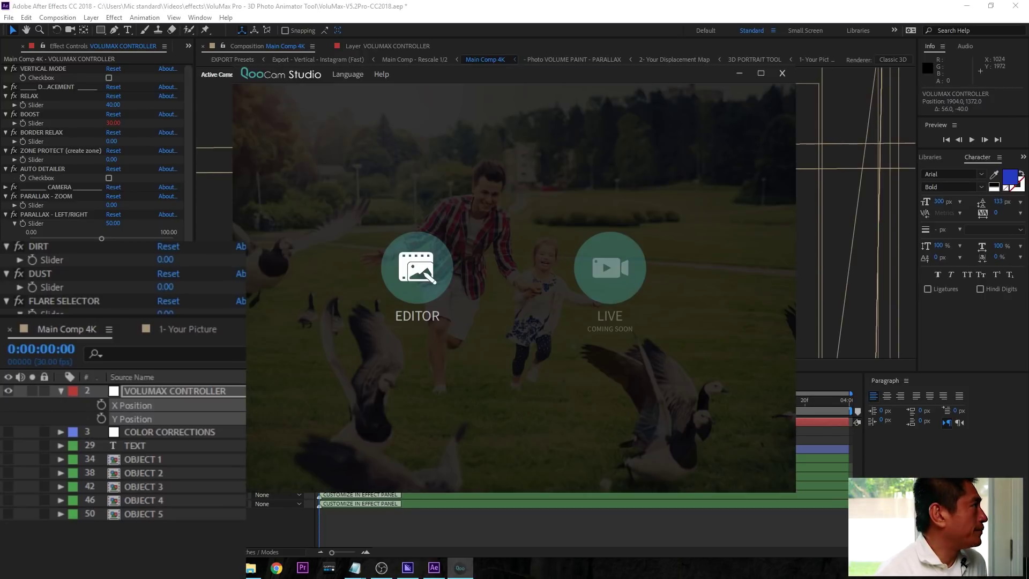
left_click(417, 270)
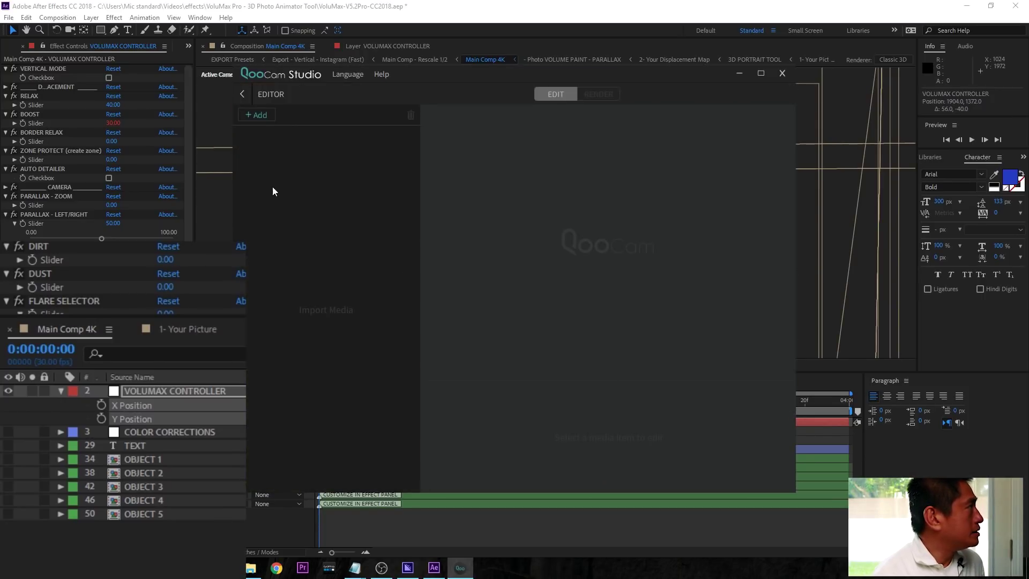
left_click(760, 73)
left_click(23, 46)
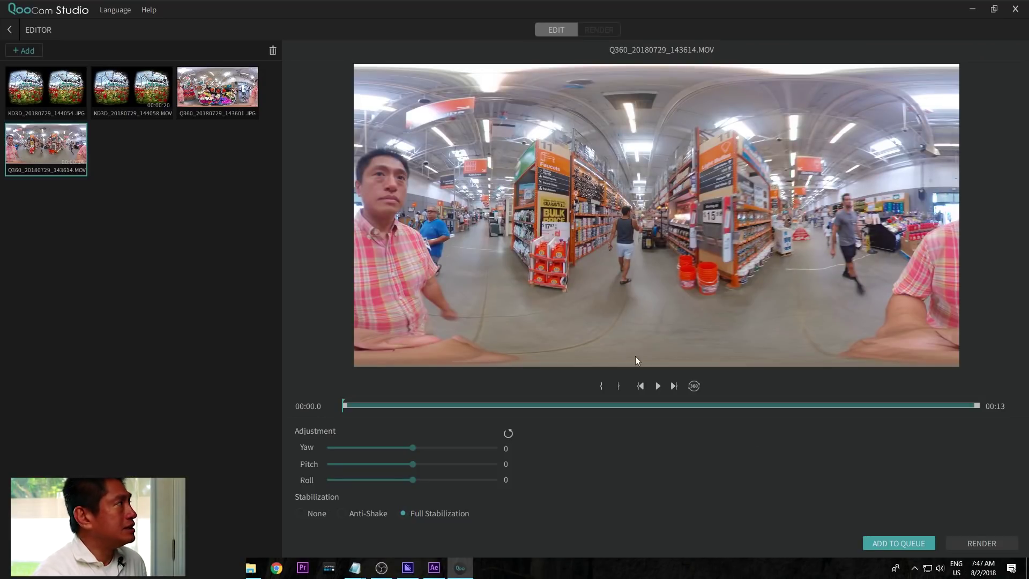
- Load photo 143601.JPG and try yaw and pitch rotations, resetting both to 0
left_click(234, 92)
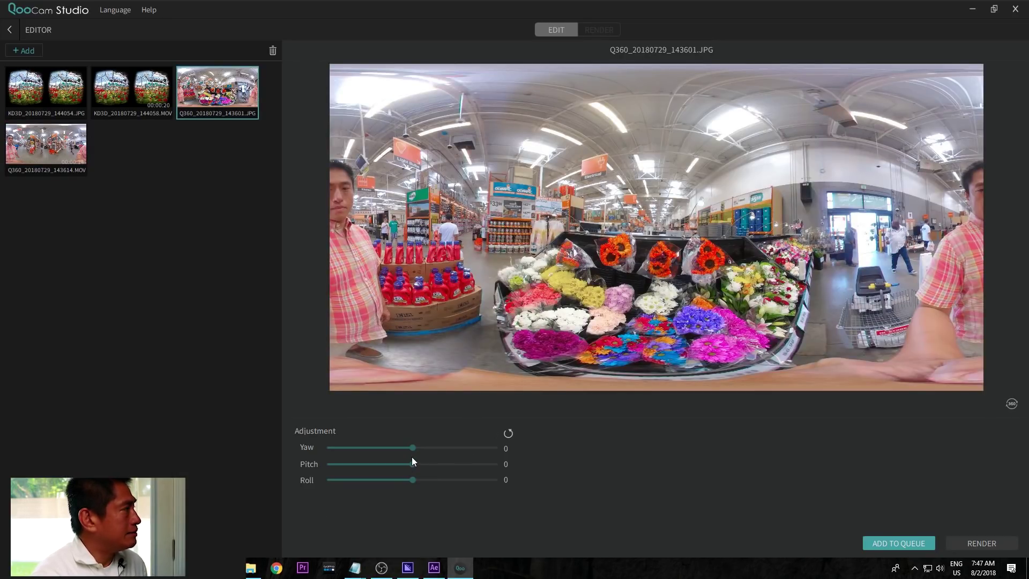
left_click_drag(412, 448, 441, 448)
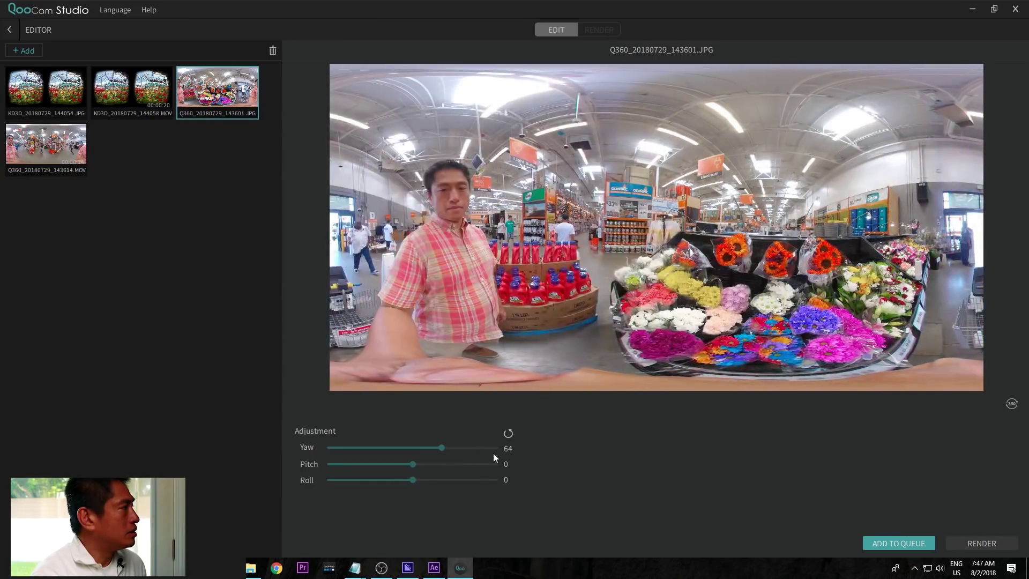
left_click(508, 433)
left_click_drag(413, 464, 450, 470)
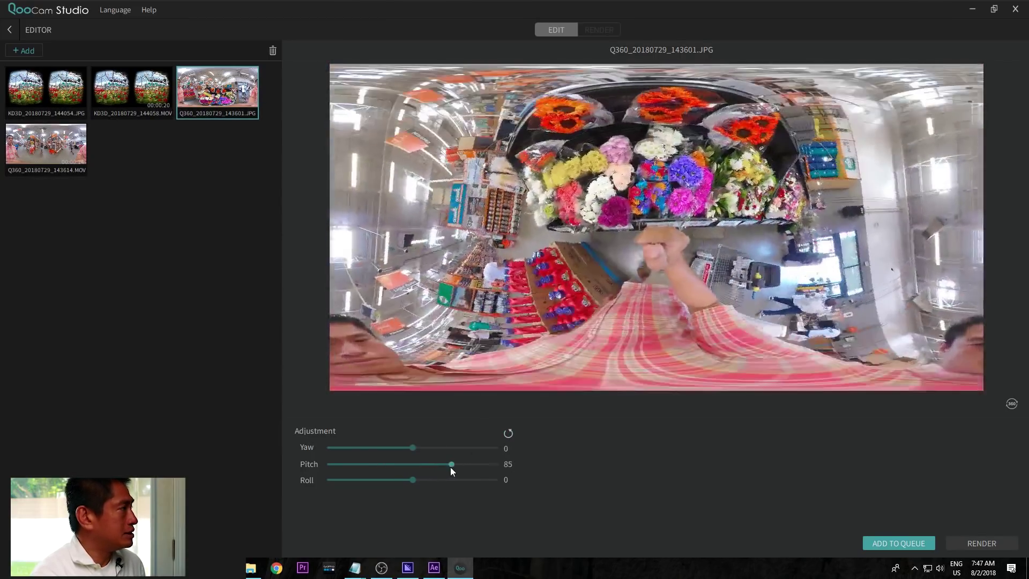
left_click(508, 434)
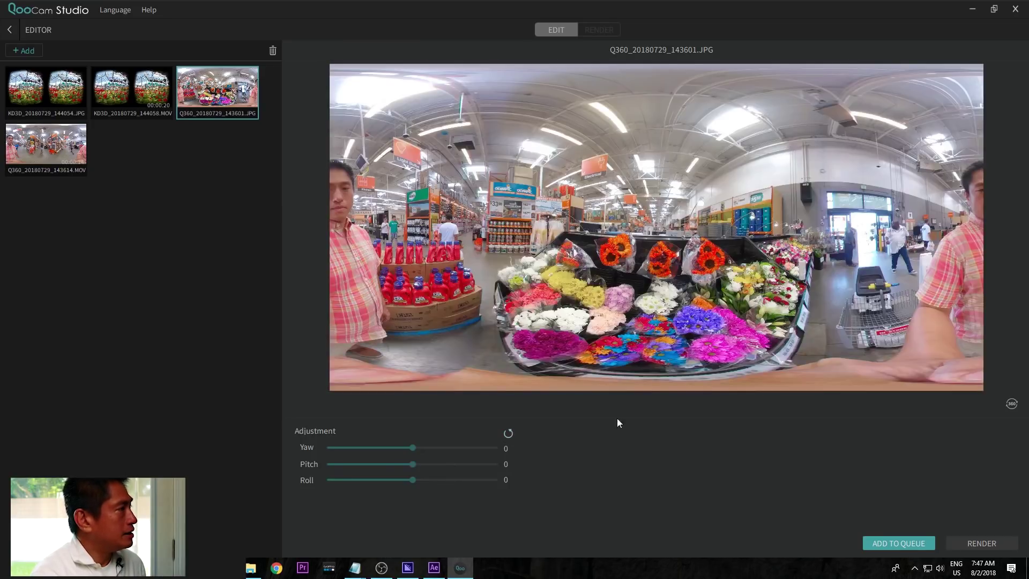
- Look around in perspective view, set roll to -2, return to 360, then open 143614.MOV
left_click(1018, 406)
left_click_drag(637, 227, 738, 248)
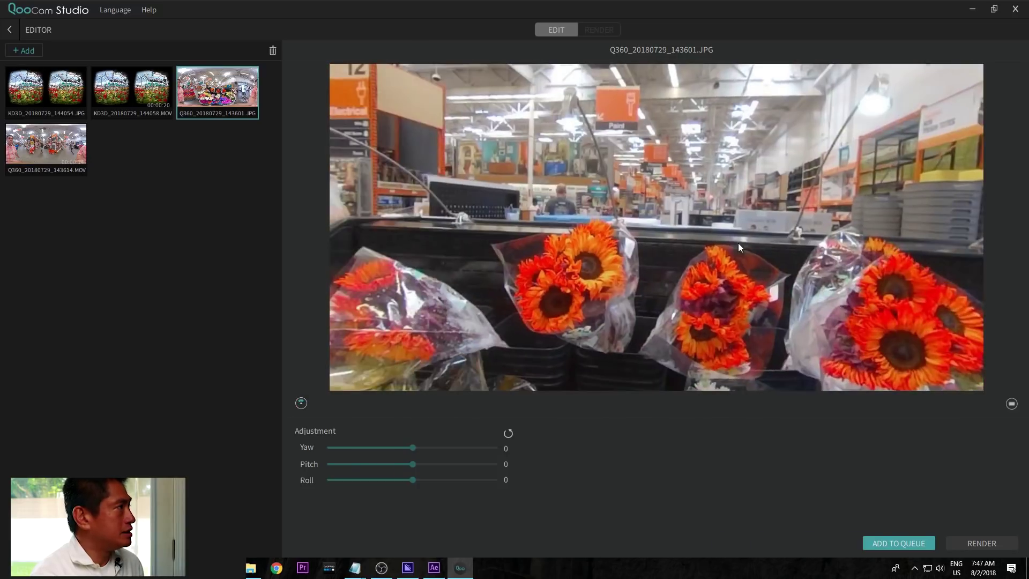
left_click_drag(985, 371, 773, 313)
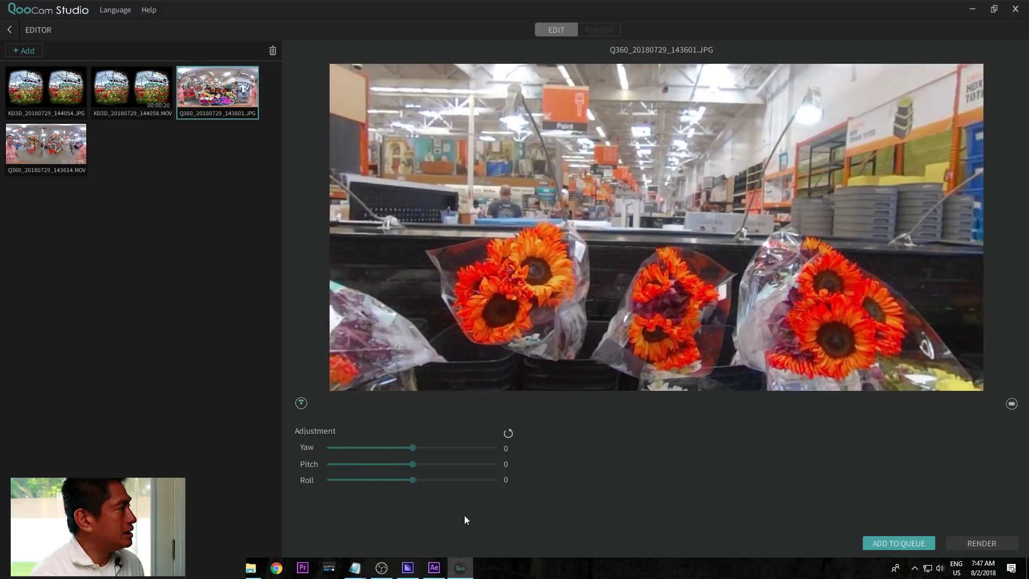
left_click_drag(414, 478, 412, 478)
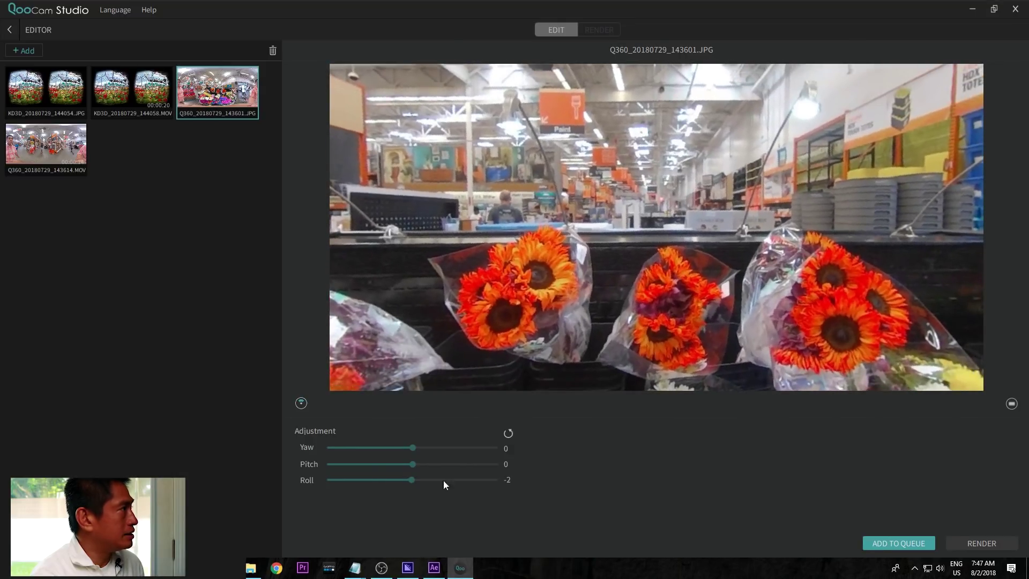
left_click(1009, 404)
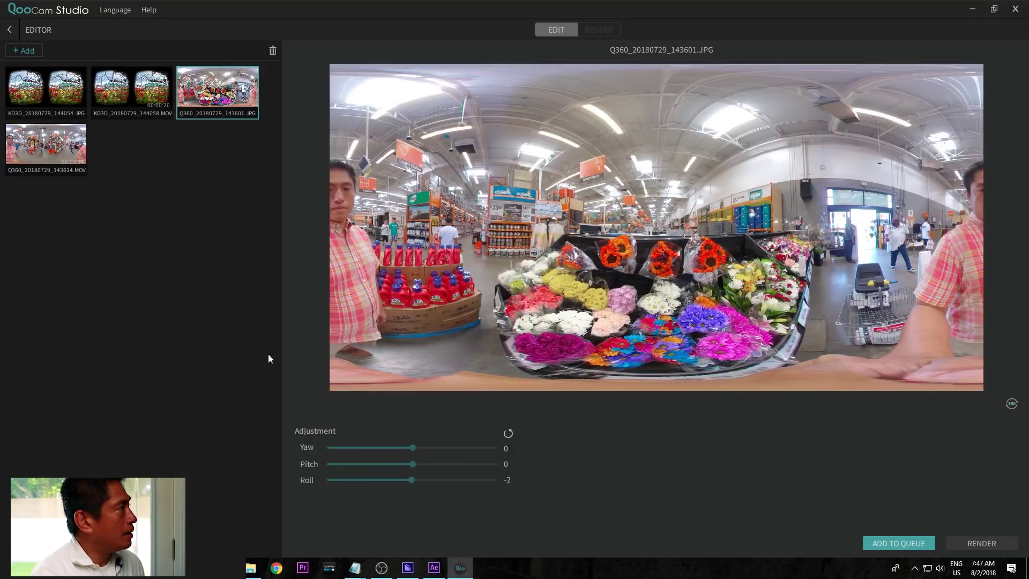
left_click(81, 163)
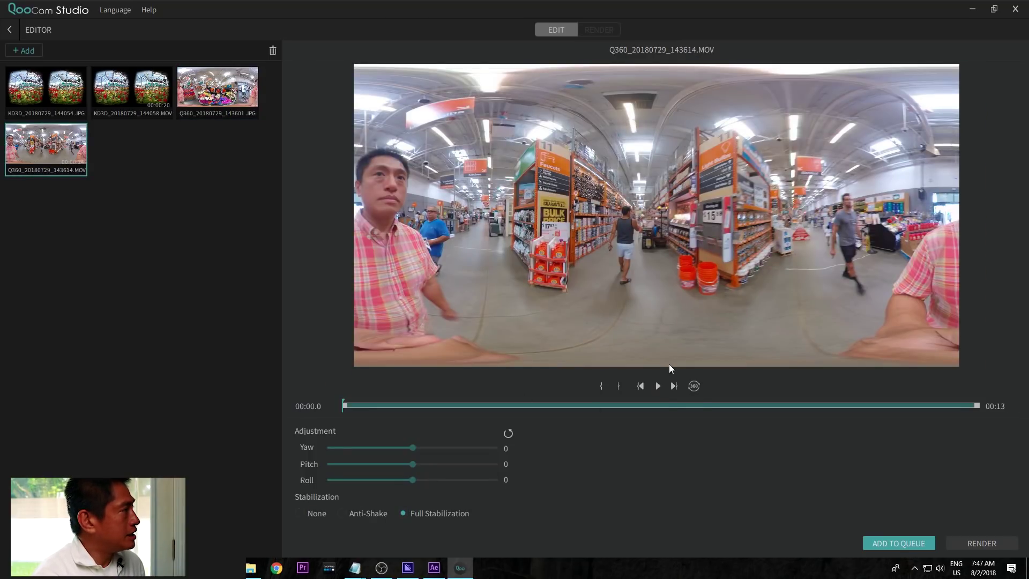
- Compare no stabilization against Full Stabilization in playback, then queue the store-aisle video
left_click(300, 514)
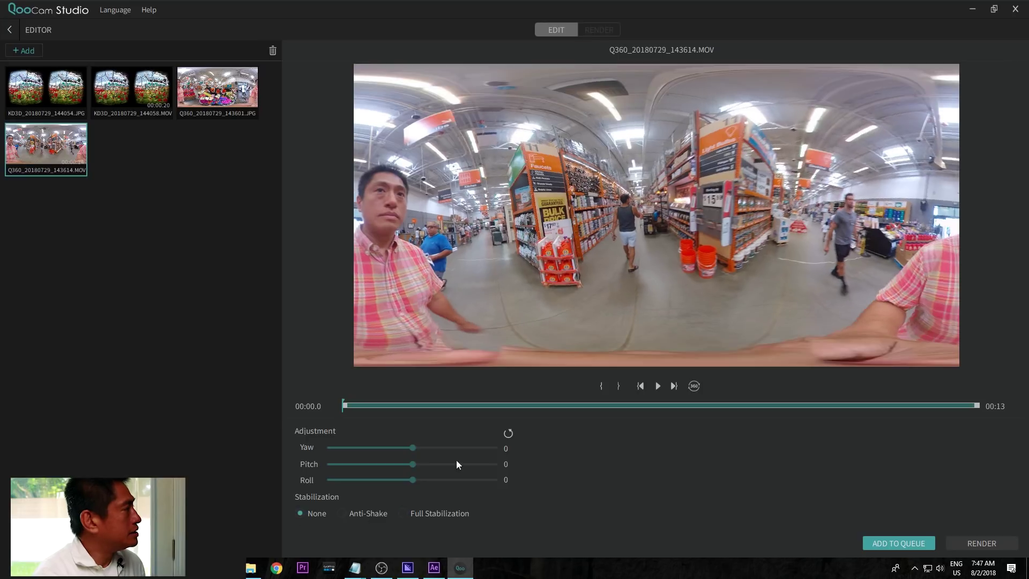
left_click(657, 384)
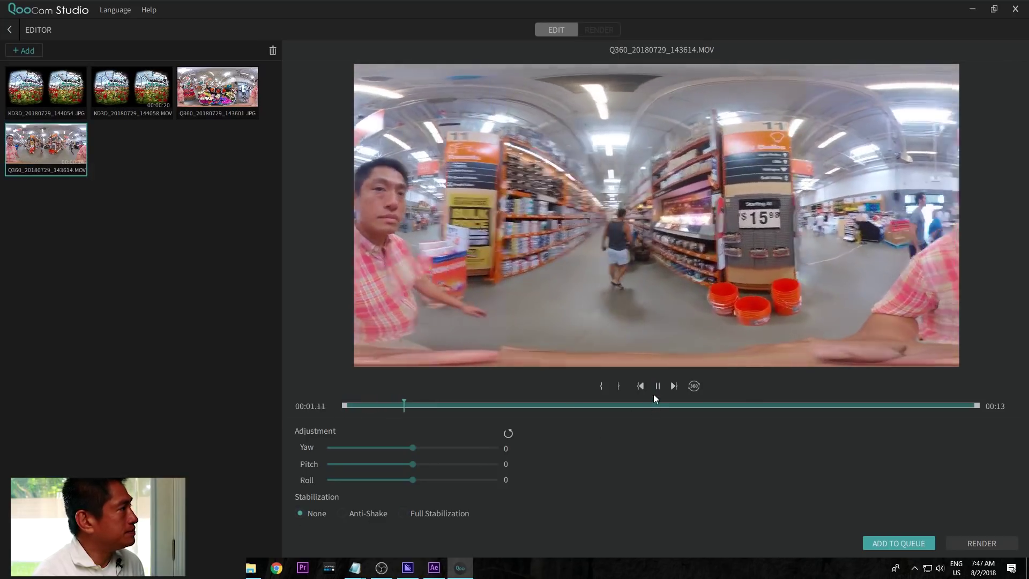
left_click(657, 386)
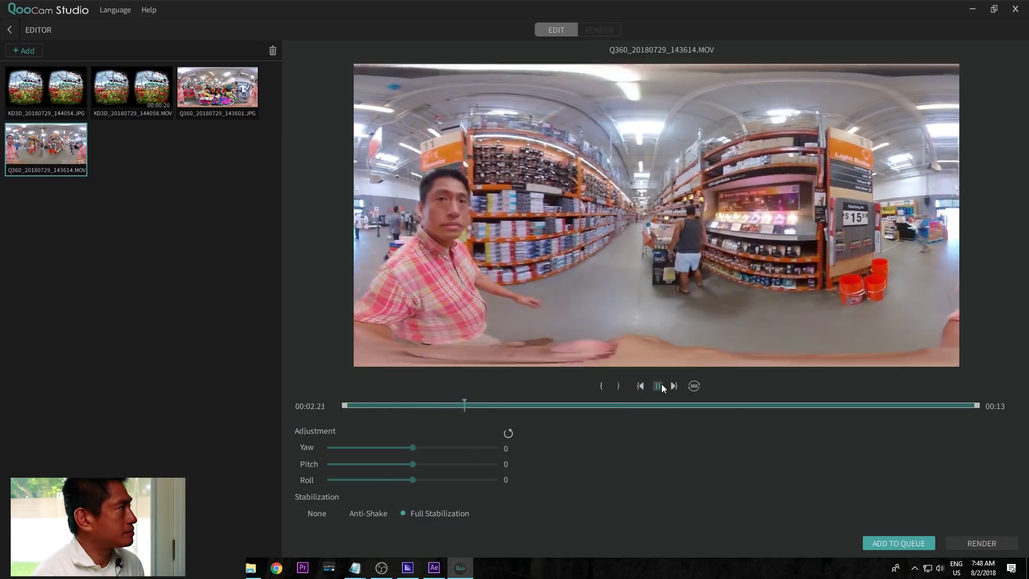
left_click(659, 385)
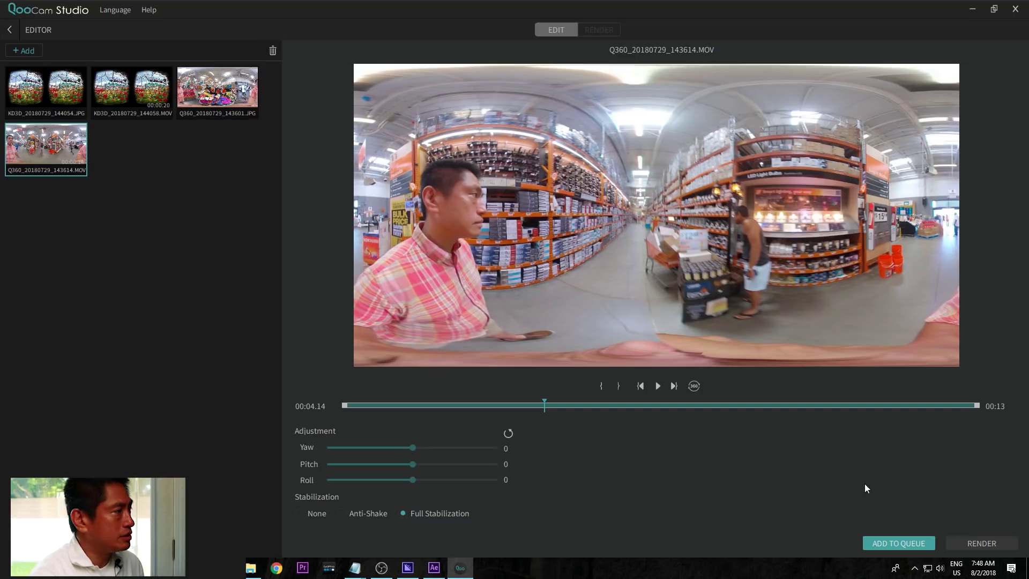
left_click(891, 547)
left_click(226, 100)
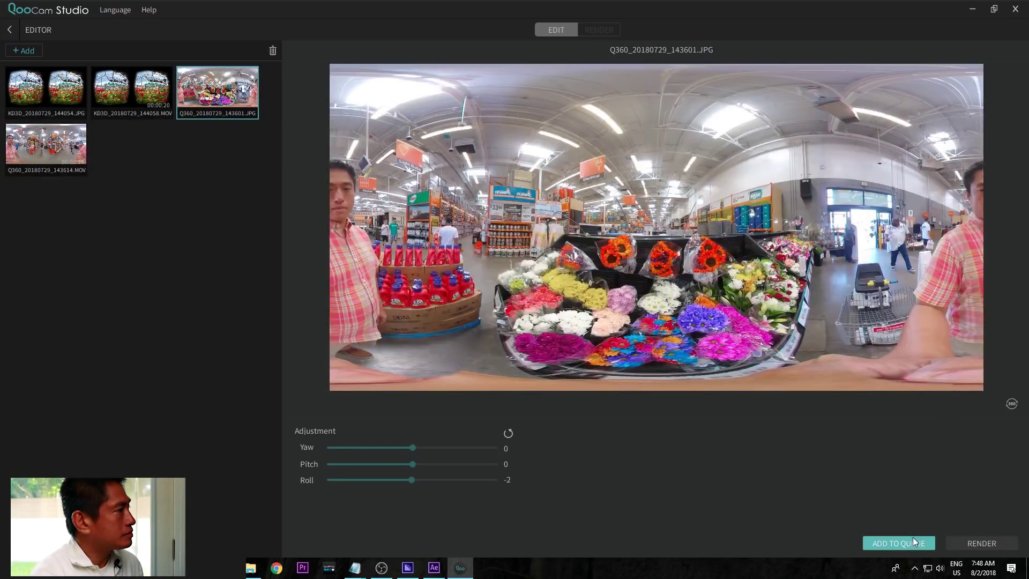
- Queue the 360 photo, review the first queued output, then open KD3D_20180729_144058.MOV
left_click(914, 543)
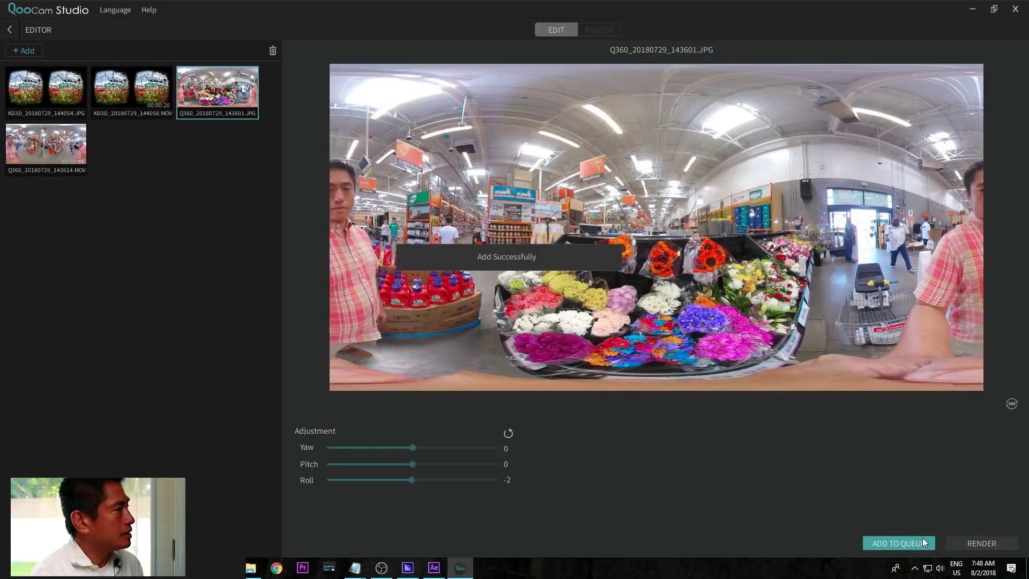
left_click(606, 30)
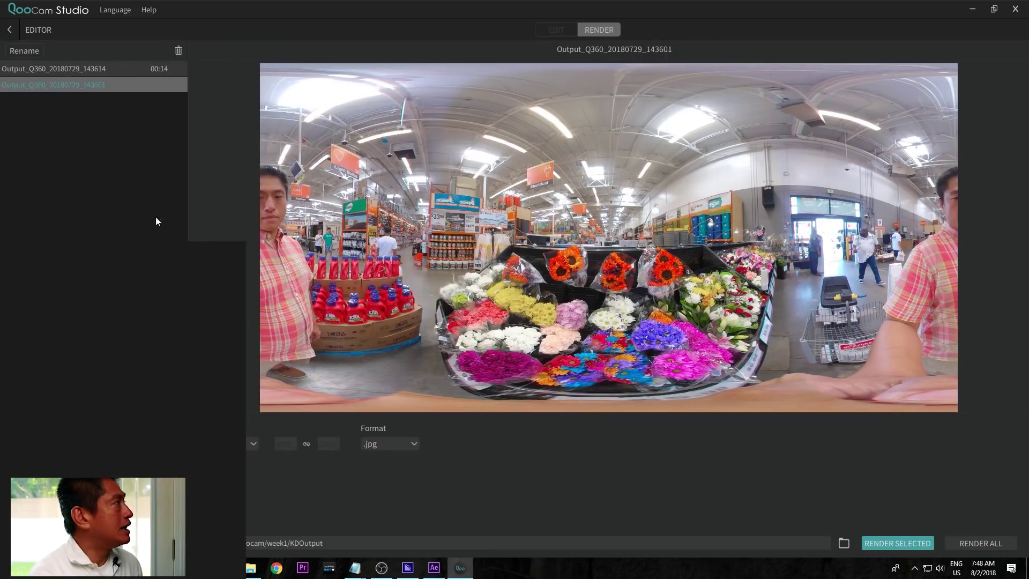
left_click(86, 73)
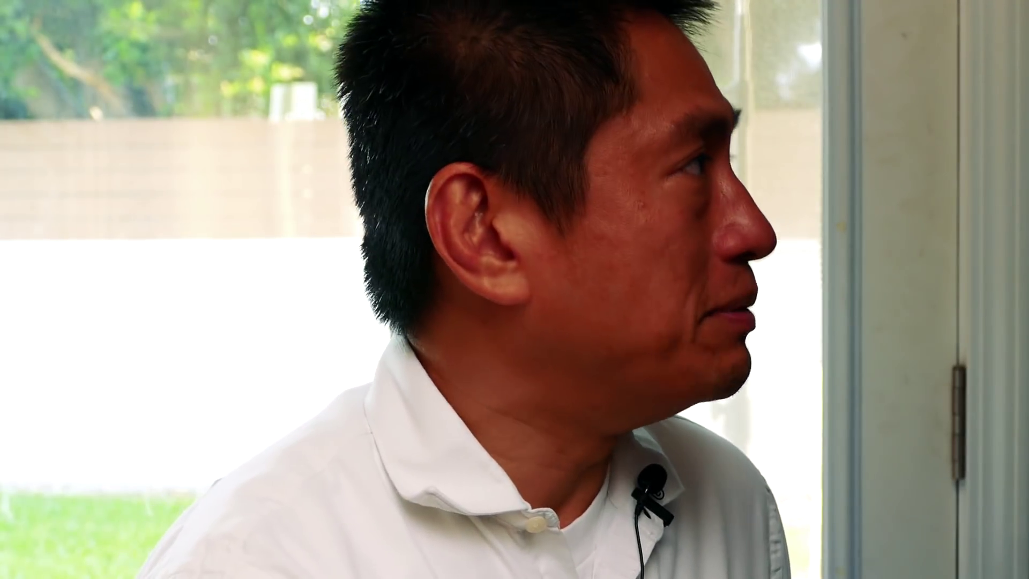
left_click(118, 94)
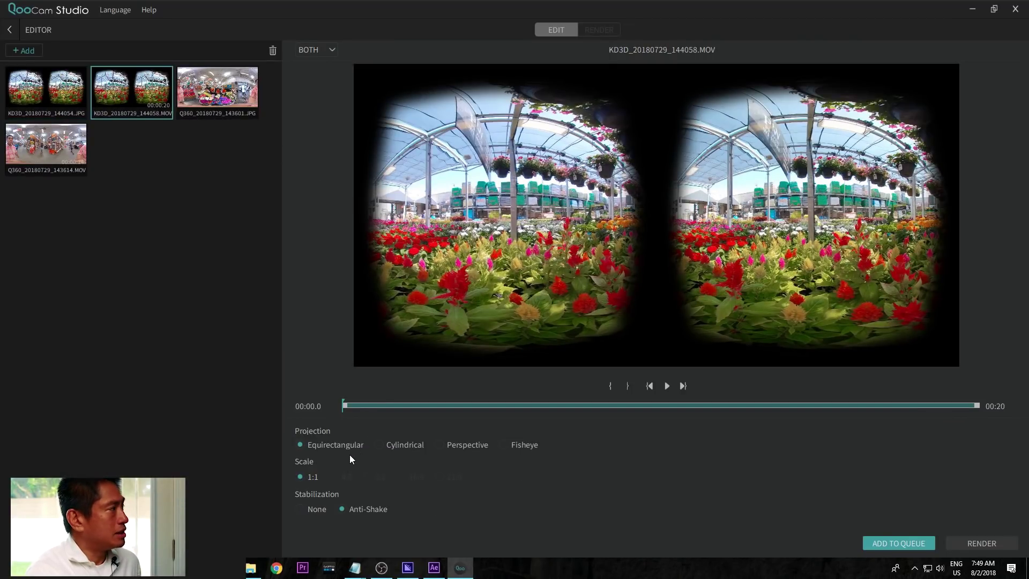
- Preview the 3D clip in Cylindrical, Perspective and Fisheye projections, ending on Perspective
left_click(400, 444)
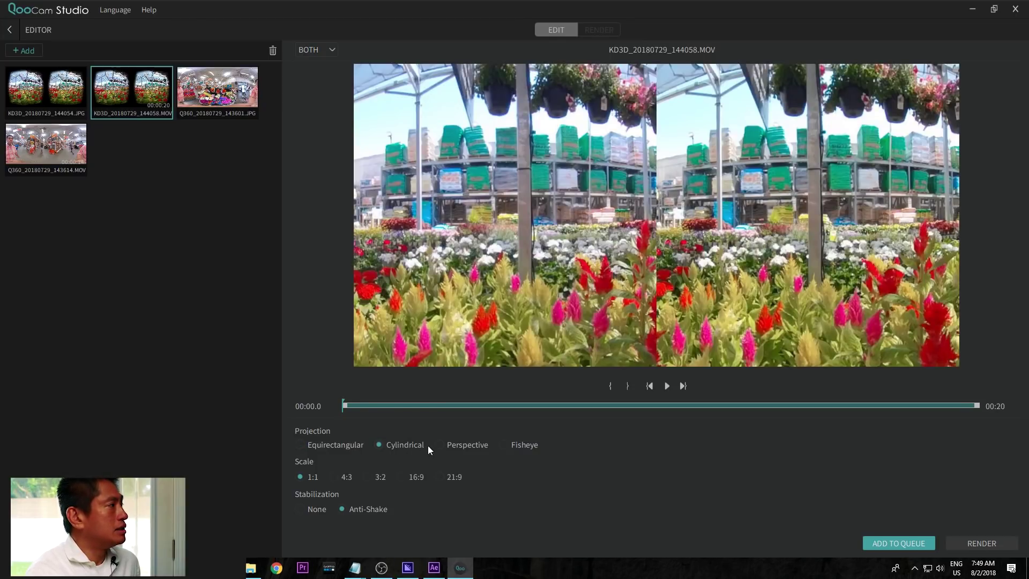
left_click(458, 444)
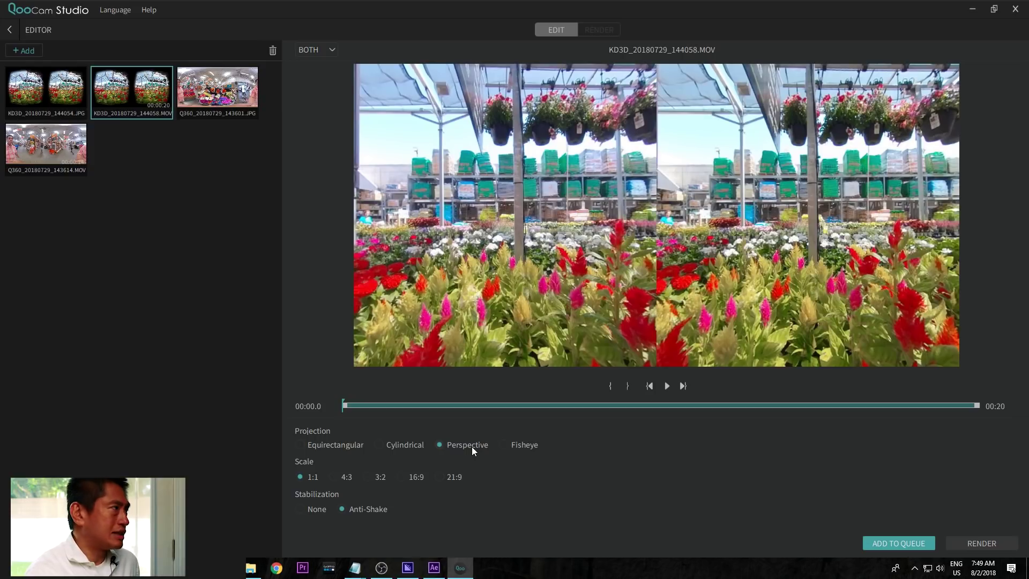
left_click(518, 444)
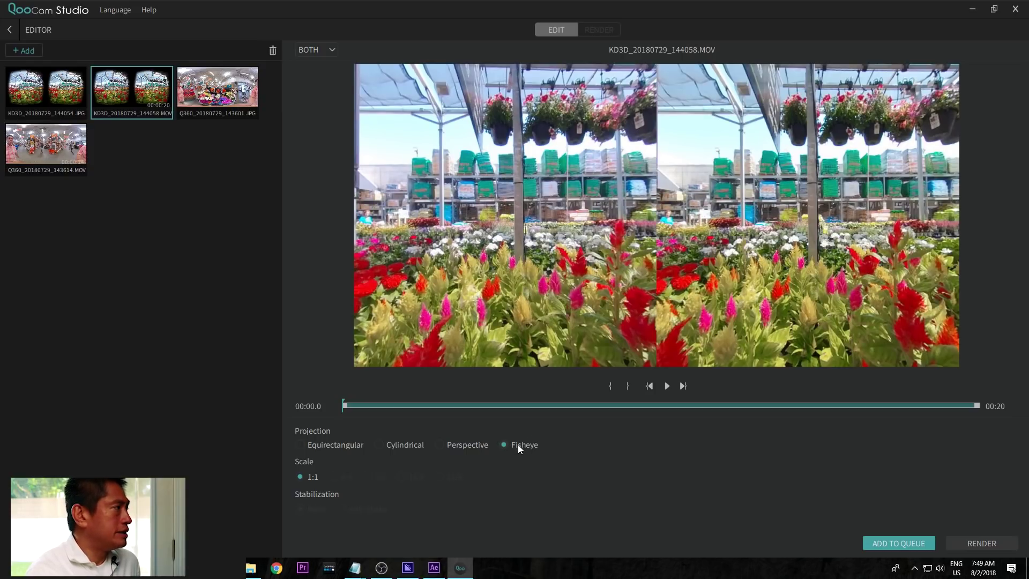
left_click(465, 446)
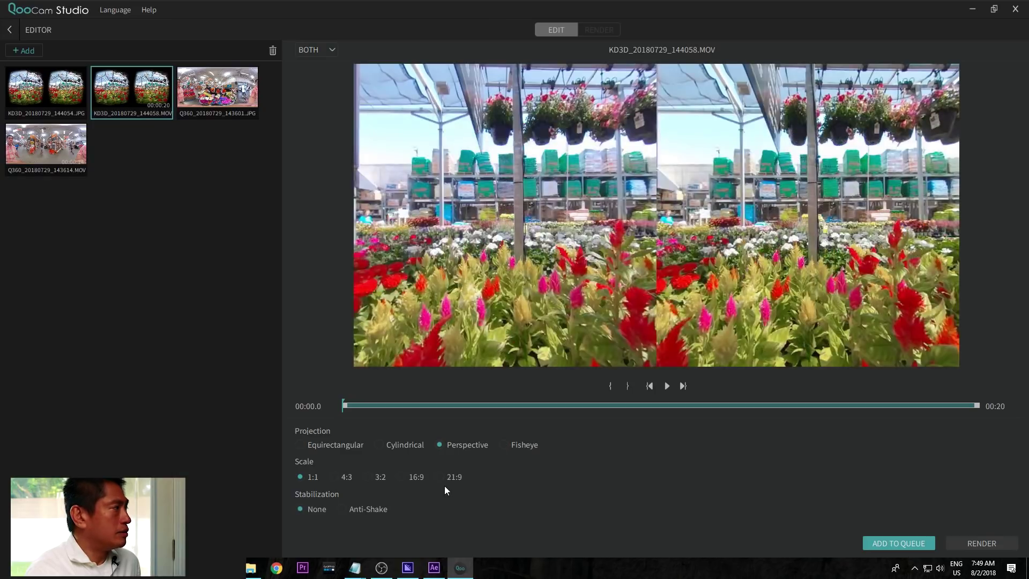
- Step the aspect ratio through 4:3, 3:2, 16:9 and 21:9, returning to 1:1
left_click(335, 479)
left_click(379, 478)
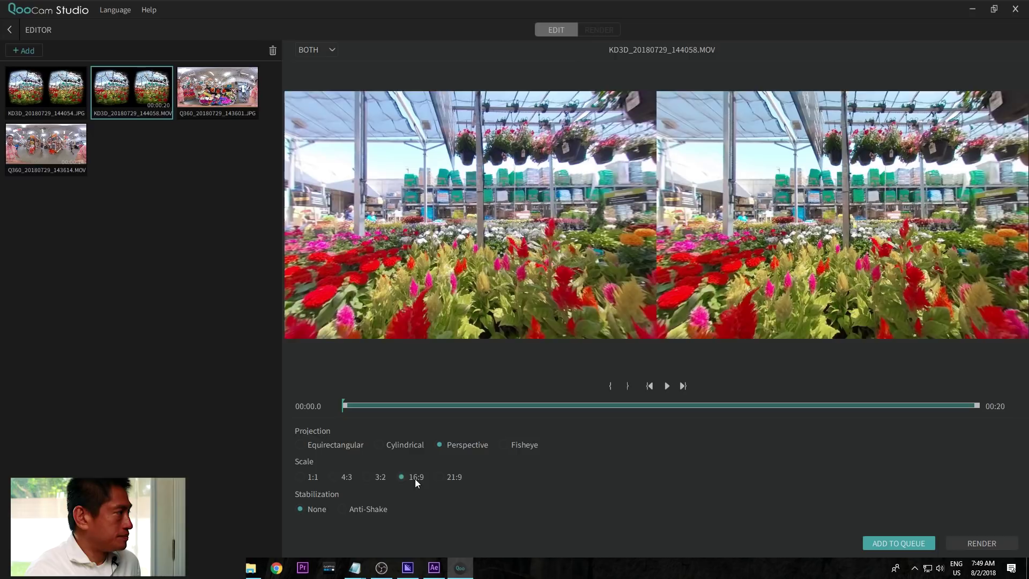
left_click(403, 478)
left_click(439, 478)
left_click(301, 478)
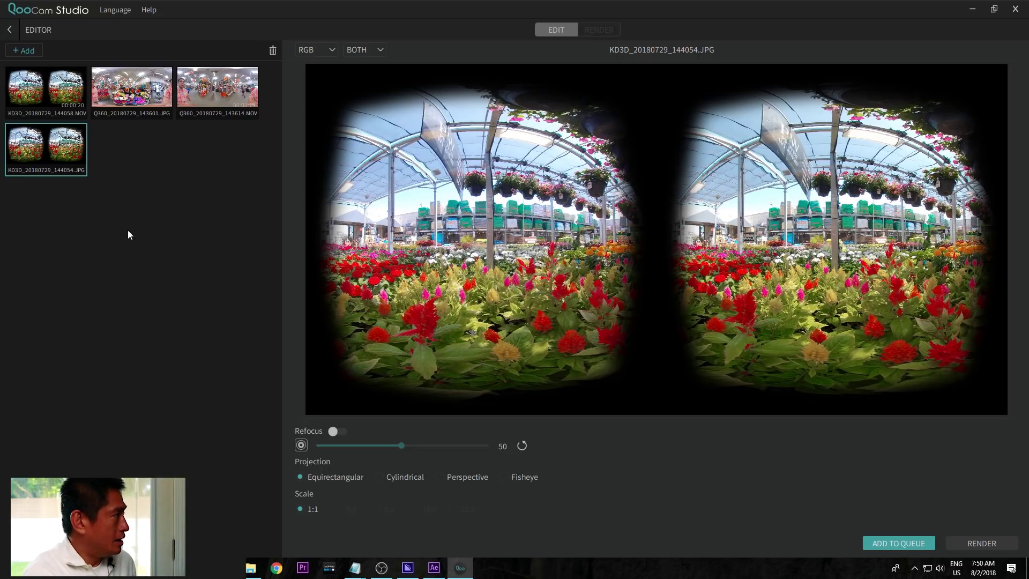
left_click(378, 476)
left_click(437, 476)
left_click(506, 477)
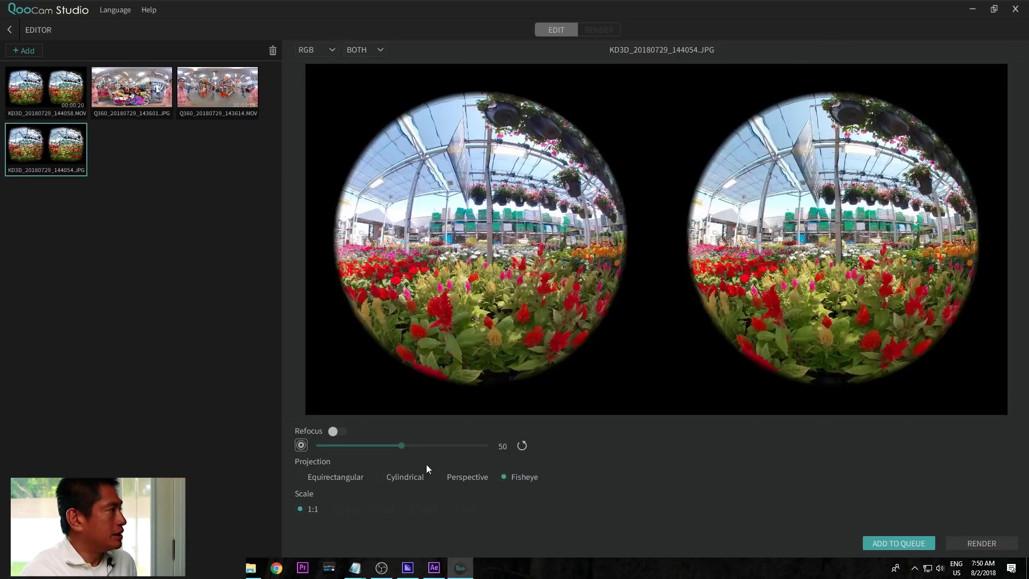
left_click(312, 475)
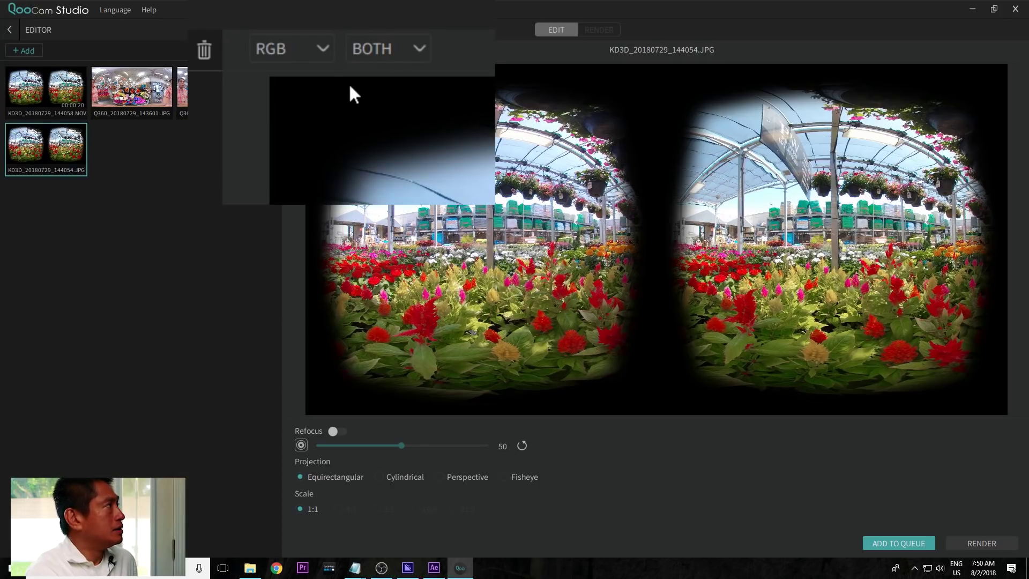
left_click(316, 52)
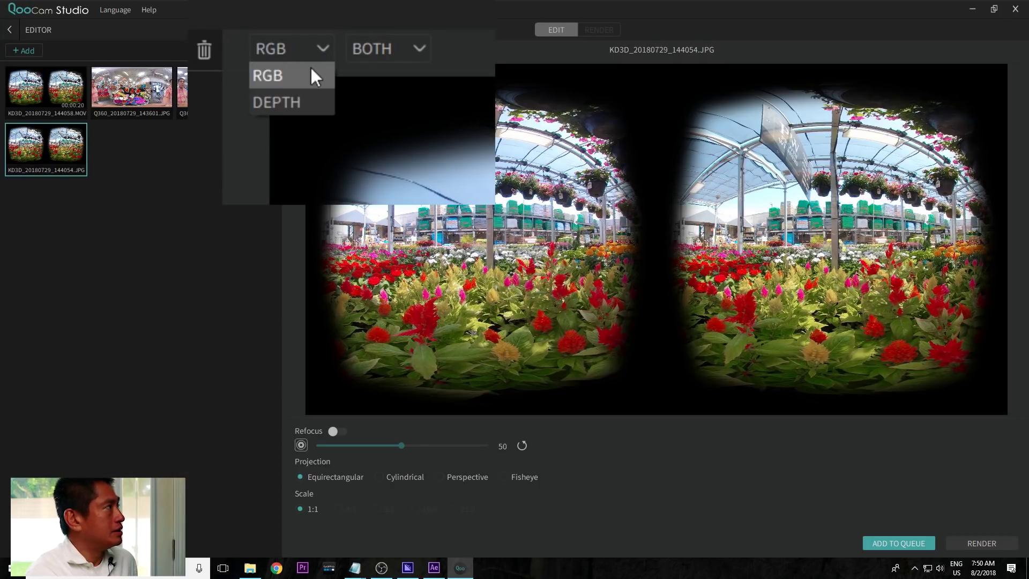
left_click(306, 97)
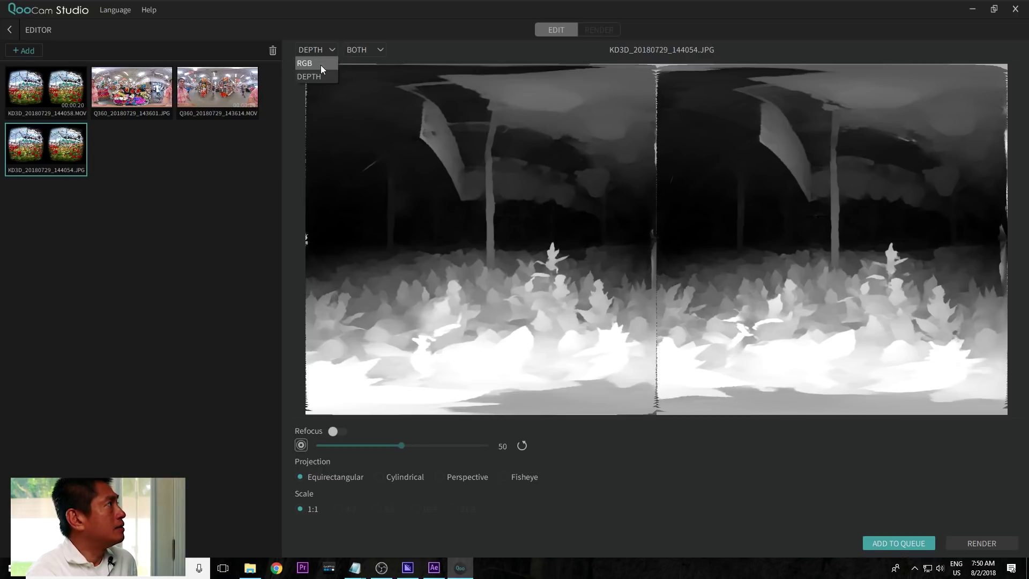
left_click(320, 65)
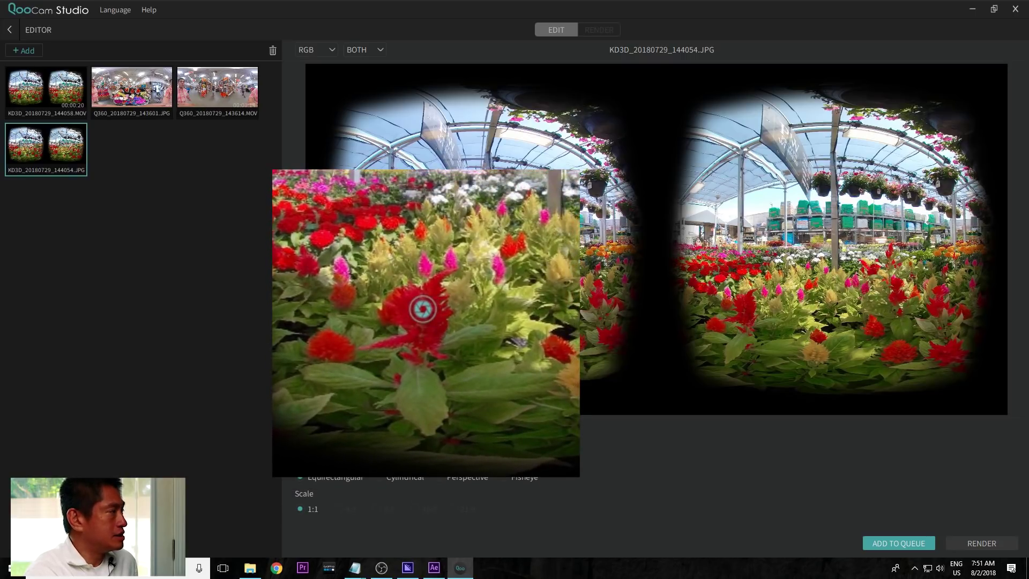
left_click(479, 280)
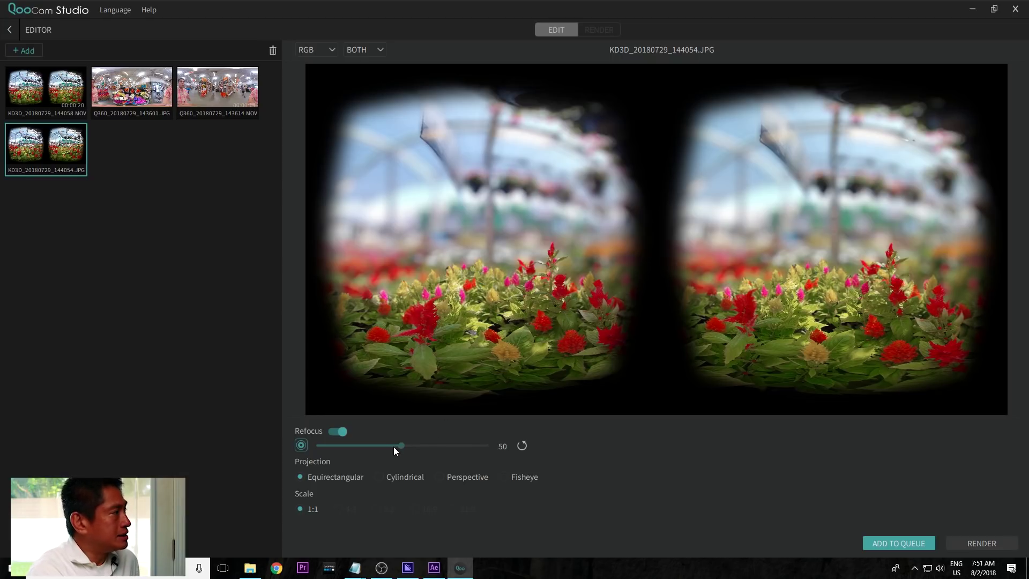
left_click_drag(403, 446, 348, 449)
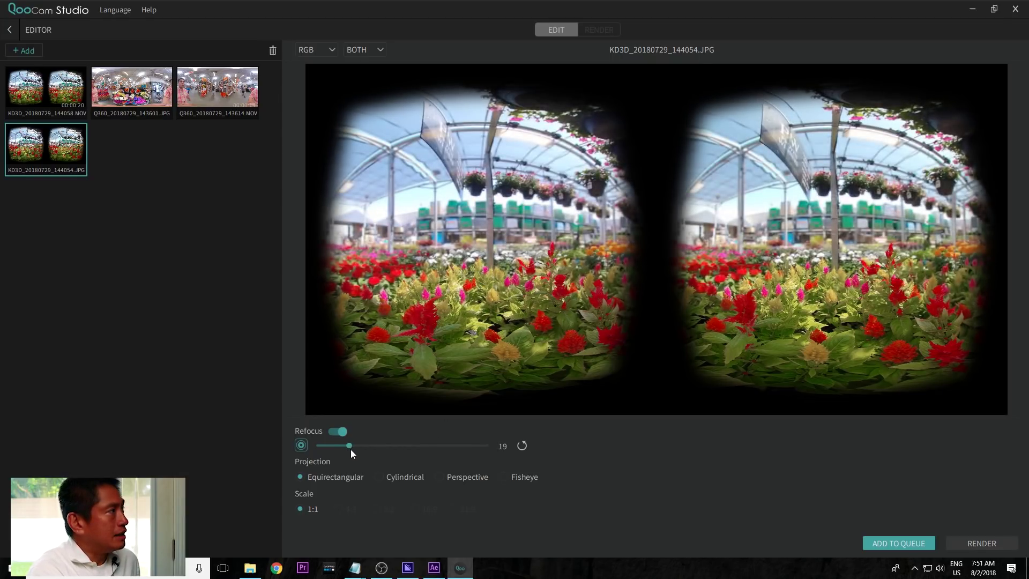
left_click_drag(349, 450, 348, 449)
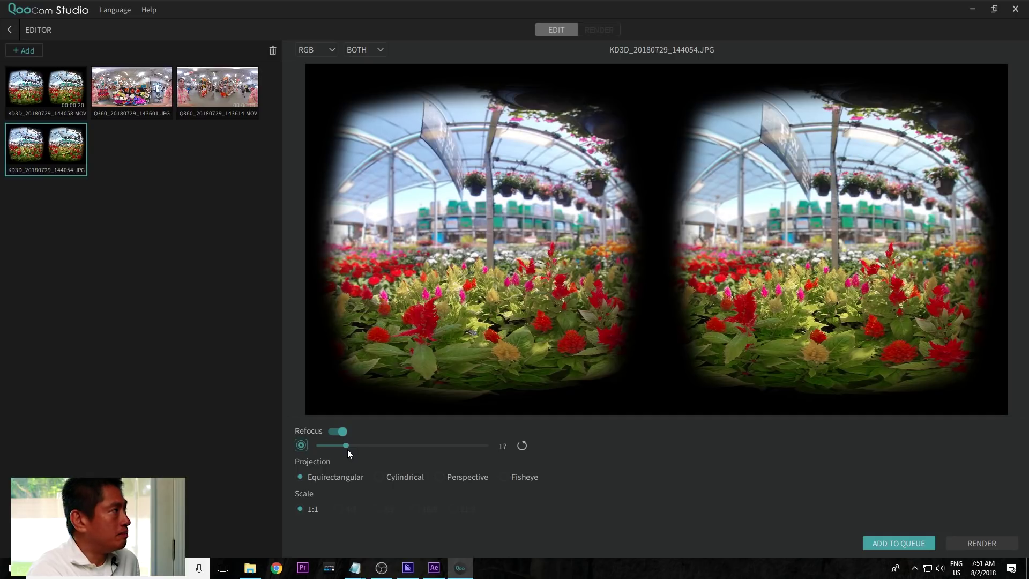
left_click(484, 330)
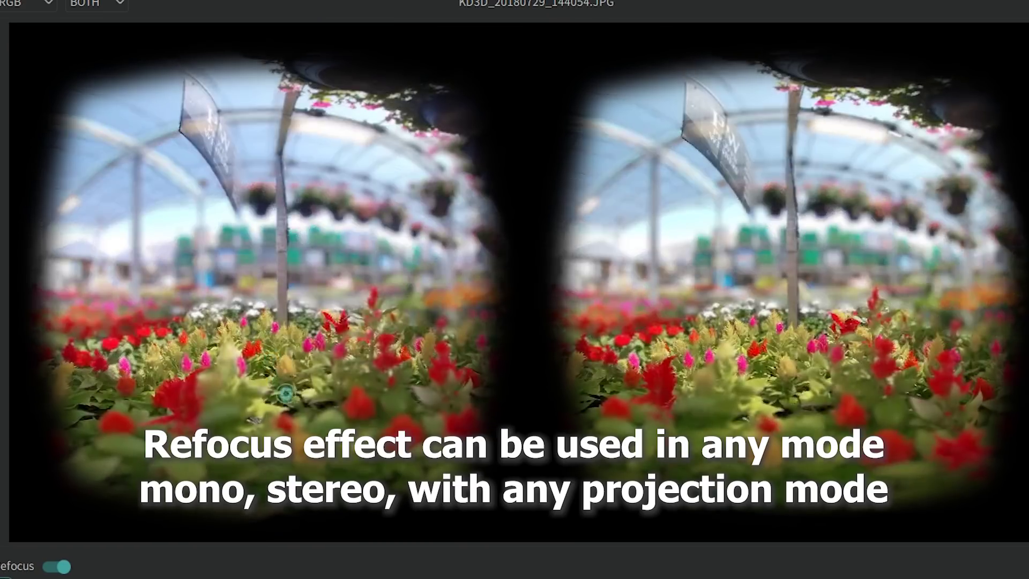
left_click(298, 427)
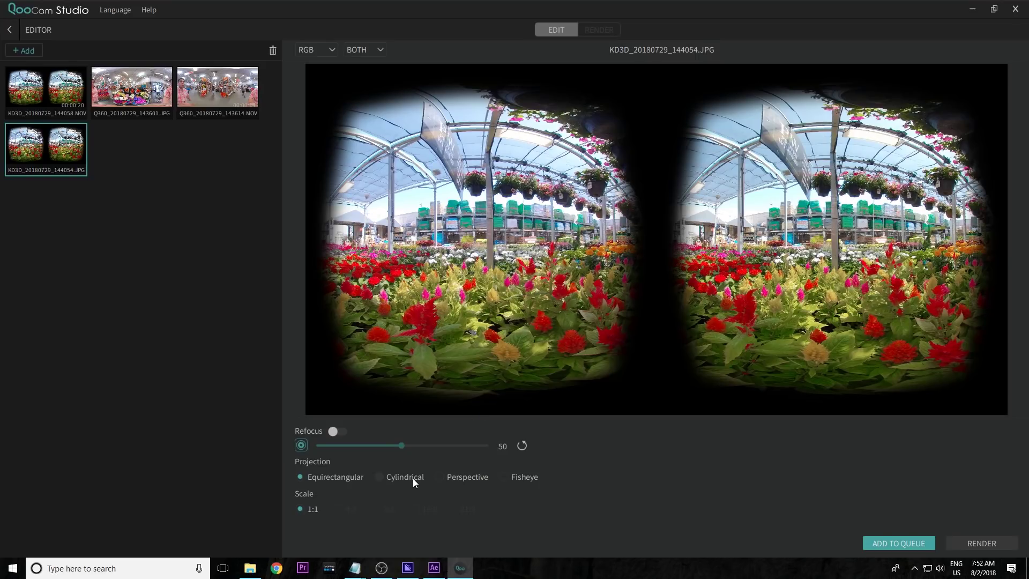
- Queue the 3D photo and, after trying Stereo 3dv, set its output to Mono .jpg
left_click(898, 545)
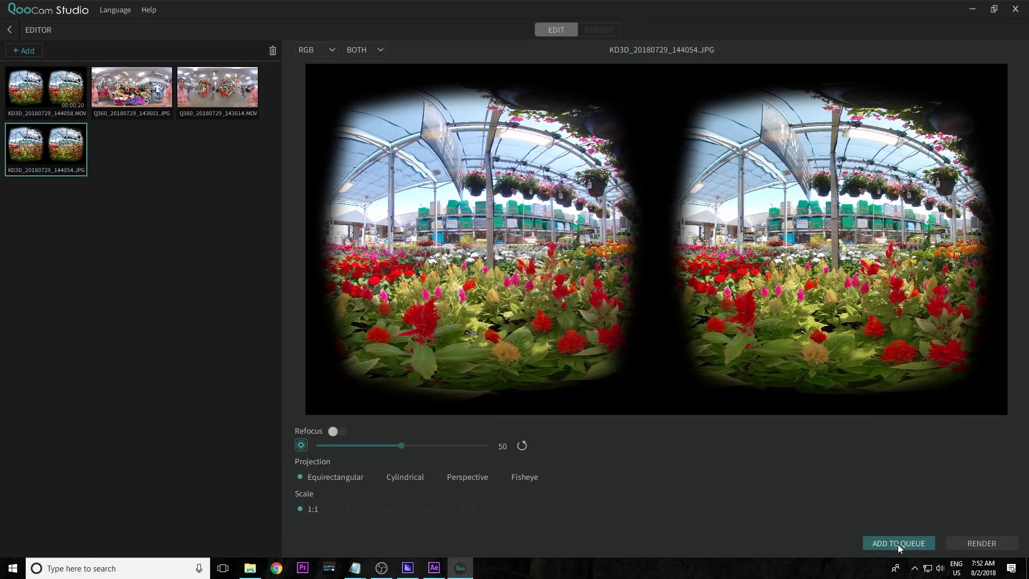
left_click(600, 30)
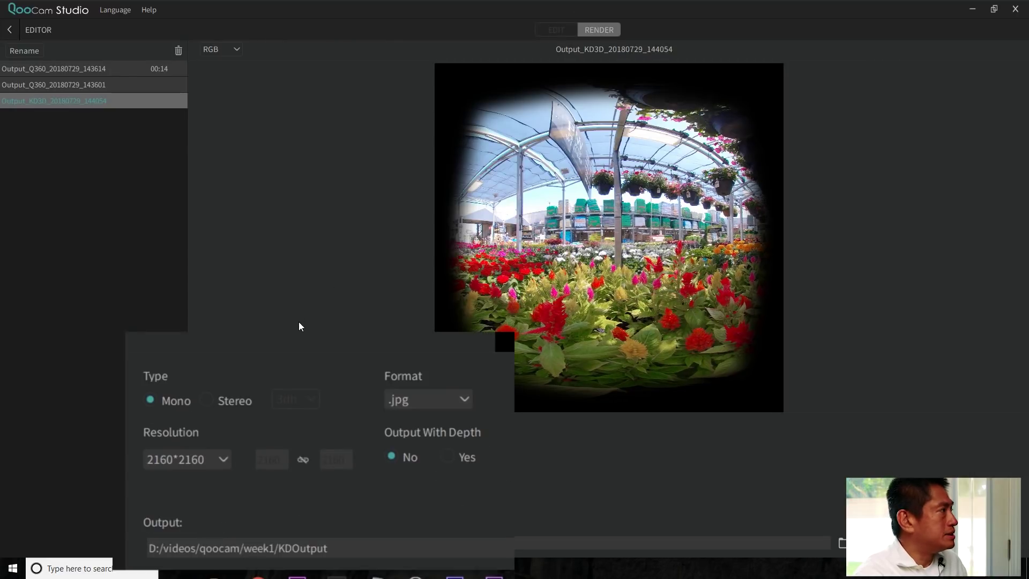
left_click(208, 401)
left_click(284, 398)
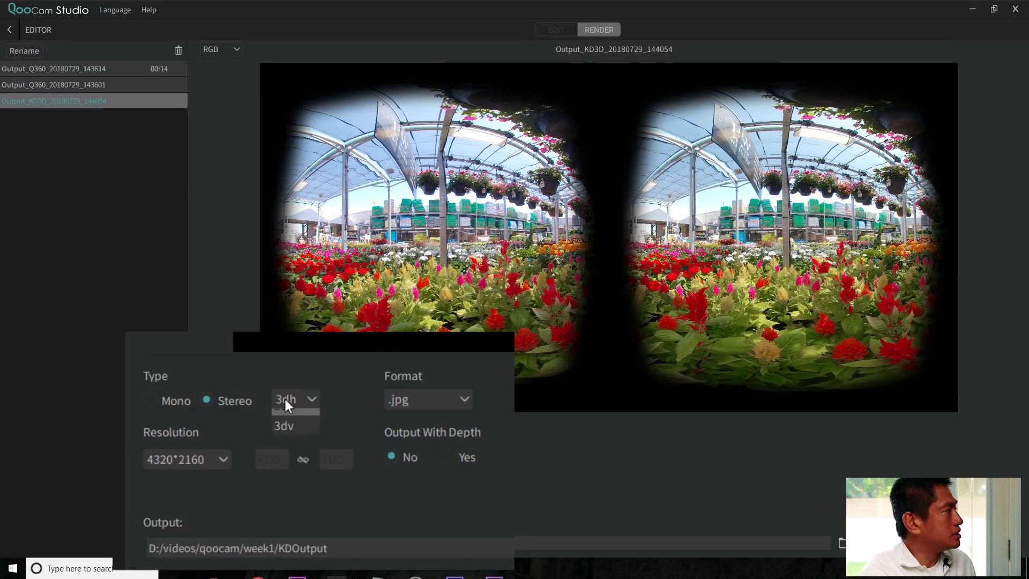
left_click(291, 440)
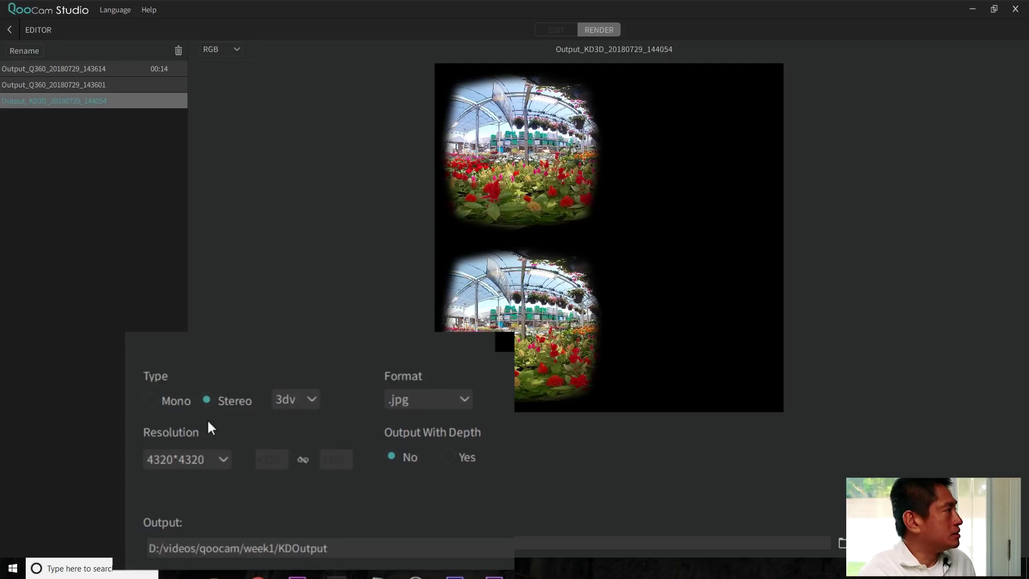
left_click(161, 405)
left_click(401, 402)
left_click(518, 446)
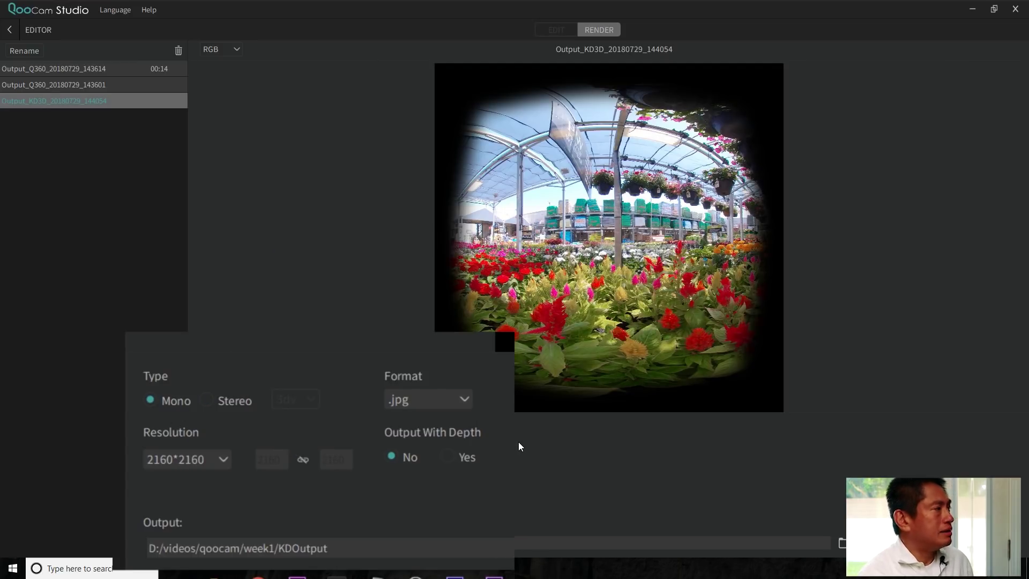